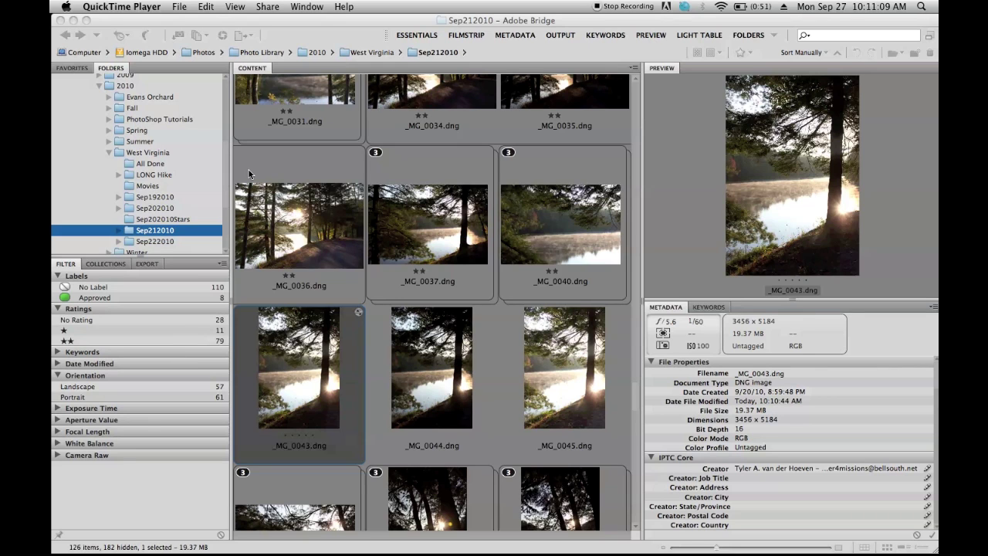
- Examine _MG_0043.dng full screen and compare its exposure with _MG_0044.dng and _MG_0045.dng
click(286, 334)
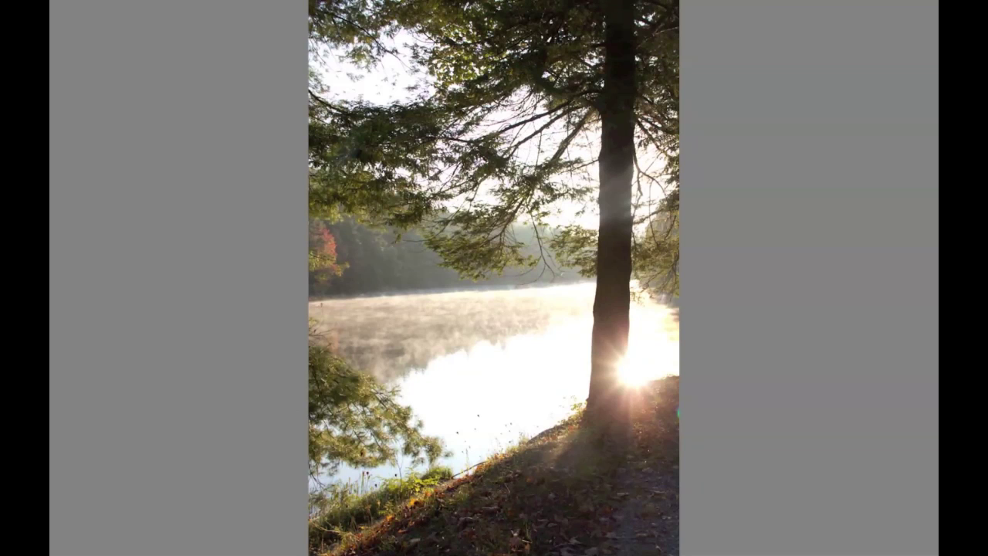
key(Escape)
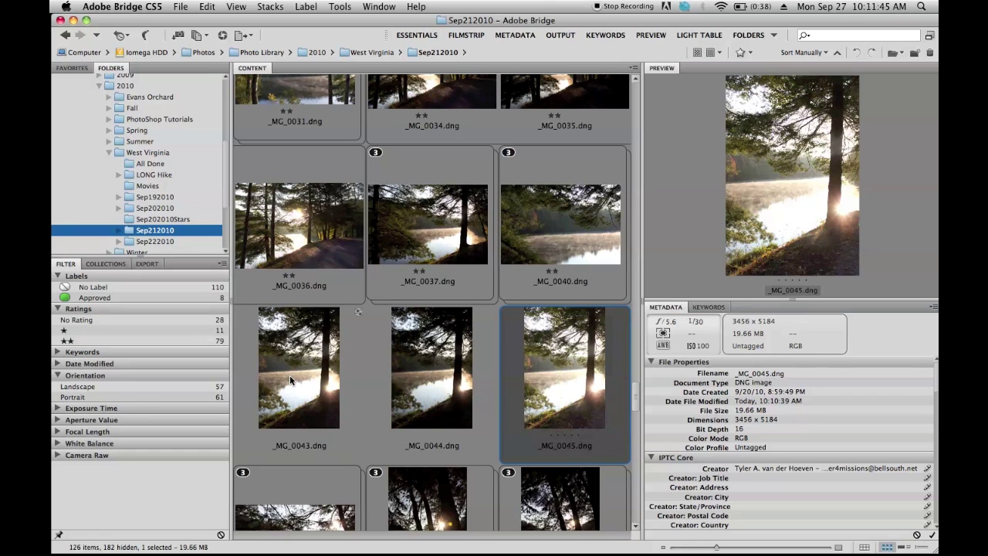
key(Left)
key(Left)
key(Right)
key(Right)
key(Left)
key(Left)
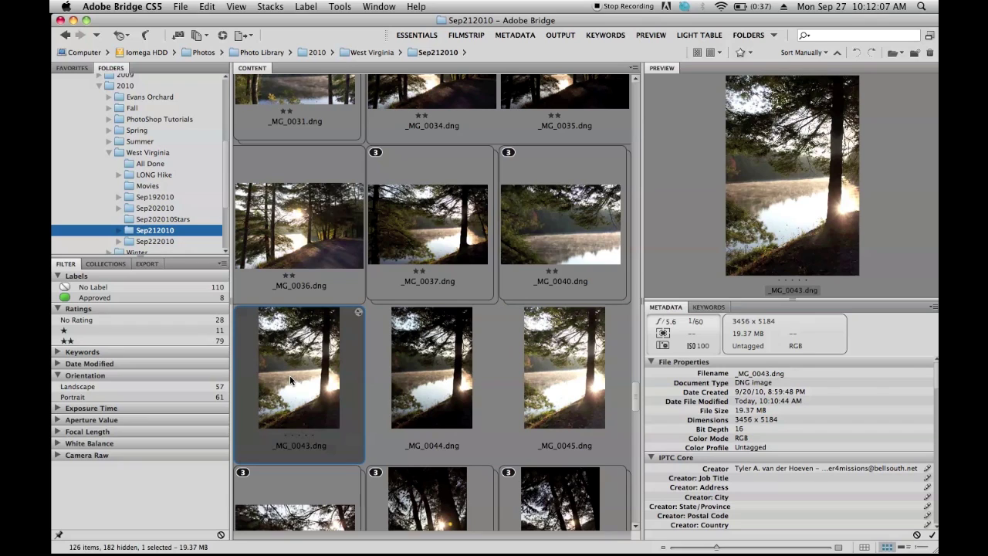
key(Right)
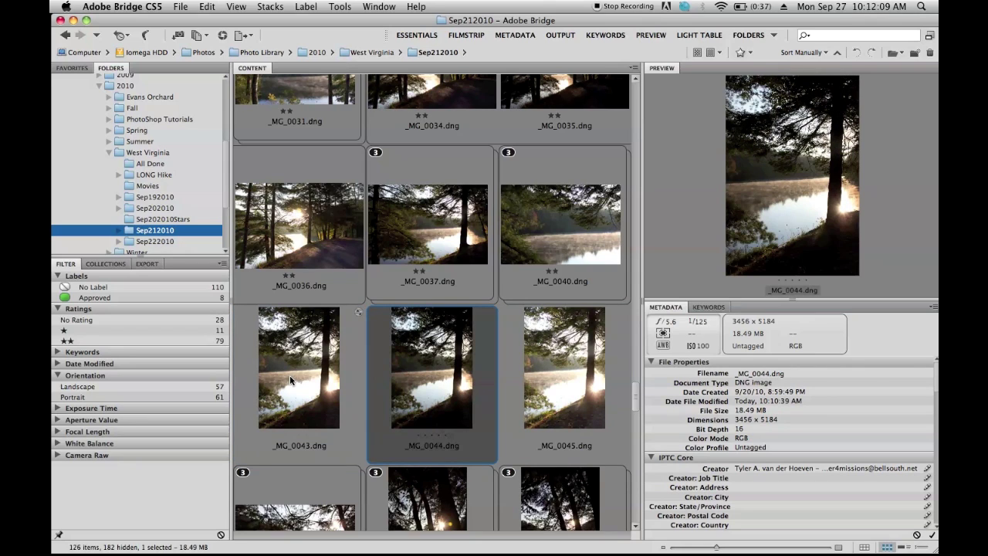
key(Right)
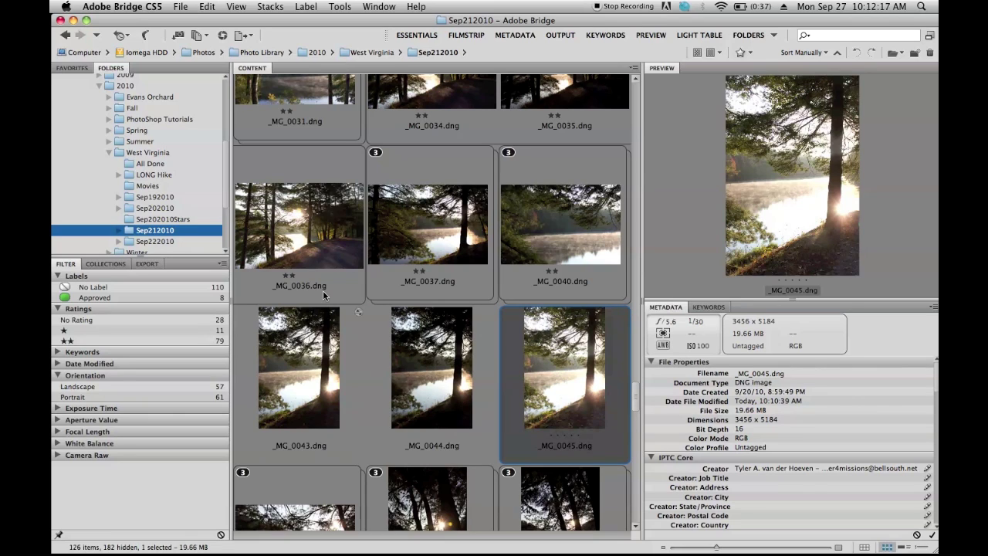
key(Left)
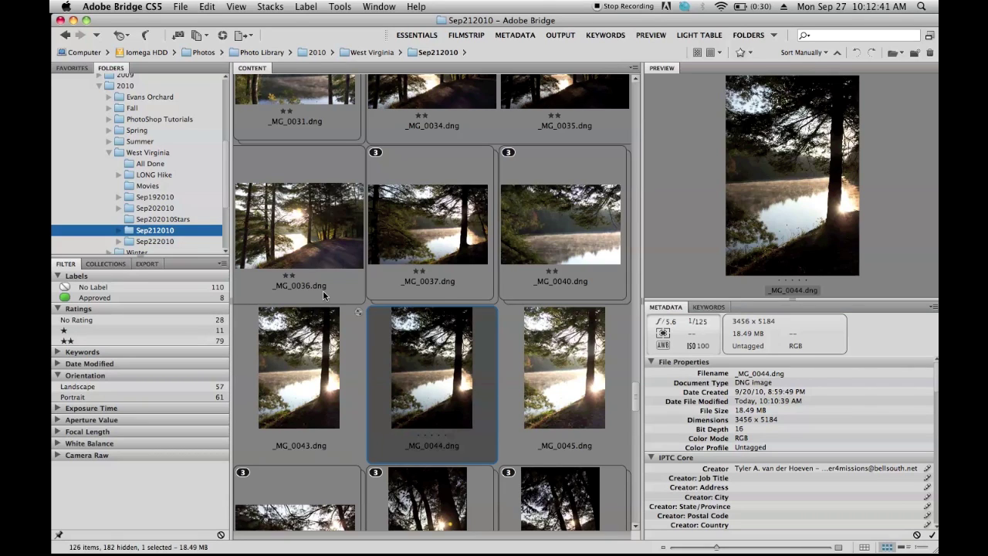
key(Left)
key(Right)
key(Right)
key(Left)
key(Left)
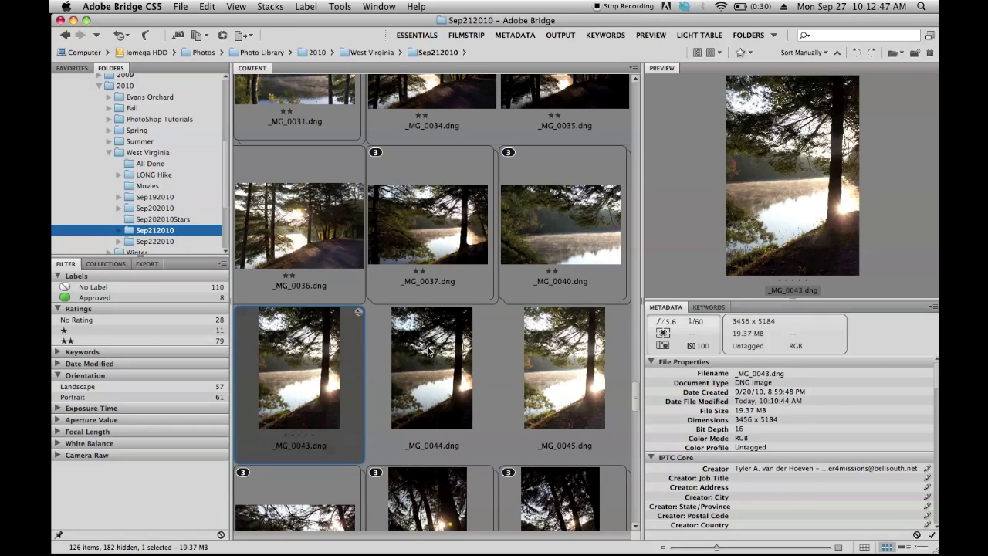
- Group _MG_0043.dng, _MG_0044.dng and _MG_0045.dng into one stack and give the stack a two-star rating
key(shift+Right)
key(shift+Right)
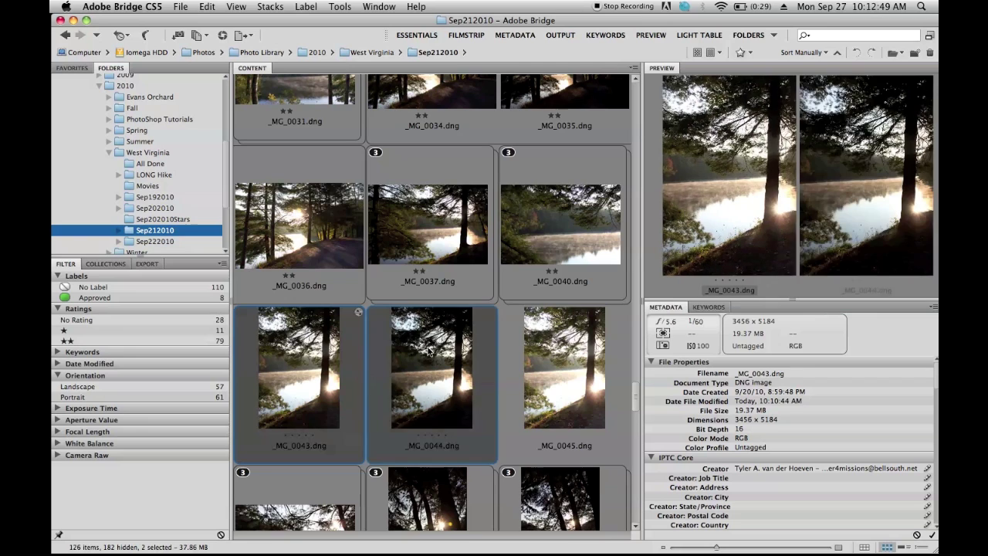
key(super+g)
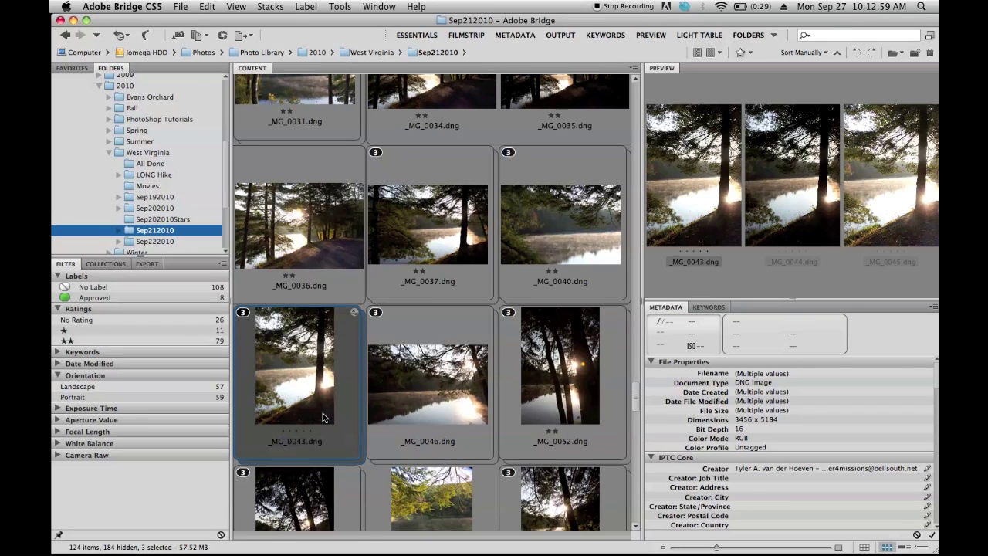
key(super+2)
- Expand the _MG_0043.dng stack and send its three exposures to Photoshop's Merge to HDR Pro
click(243, 313)
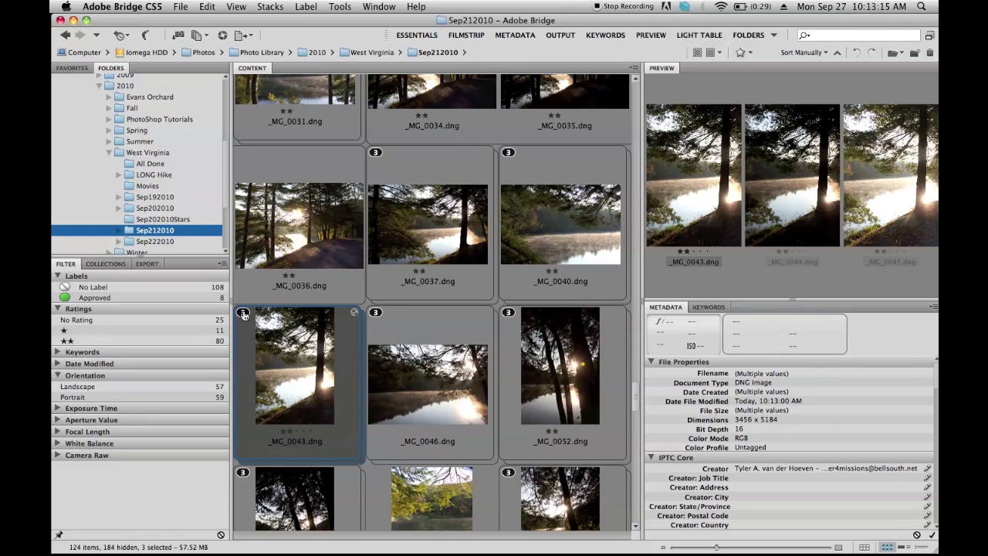
click(341, 7)
mouse_move(423, 153)
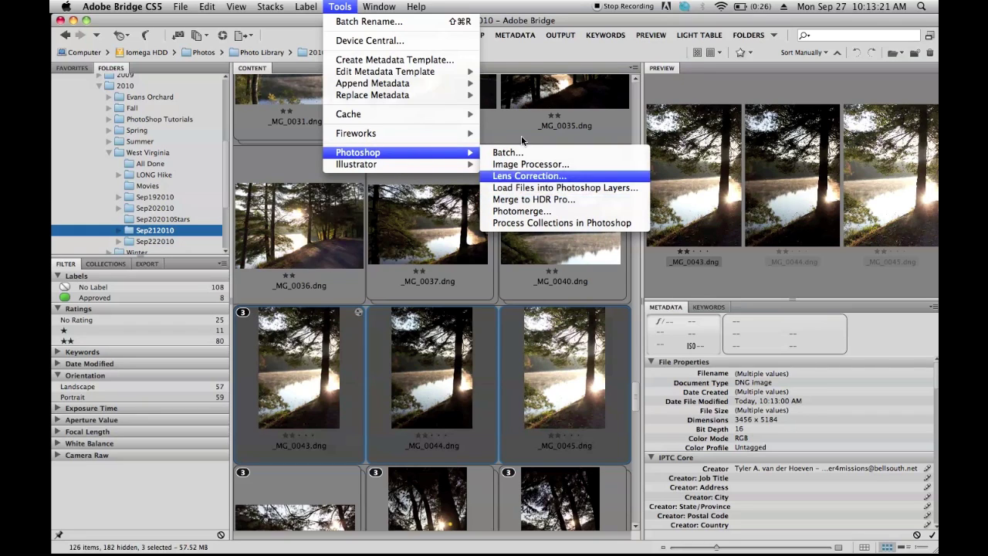
click(534, 199)
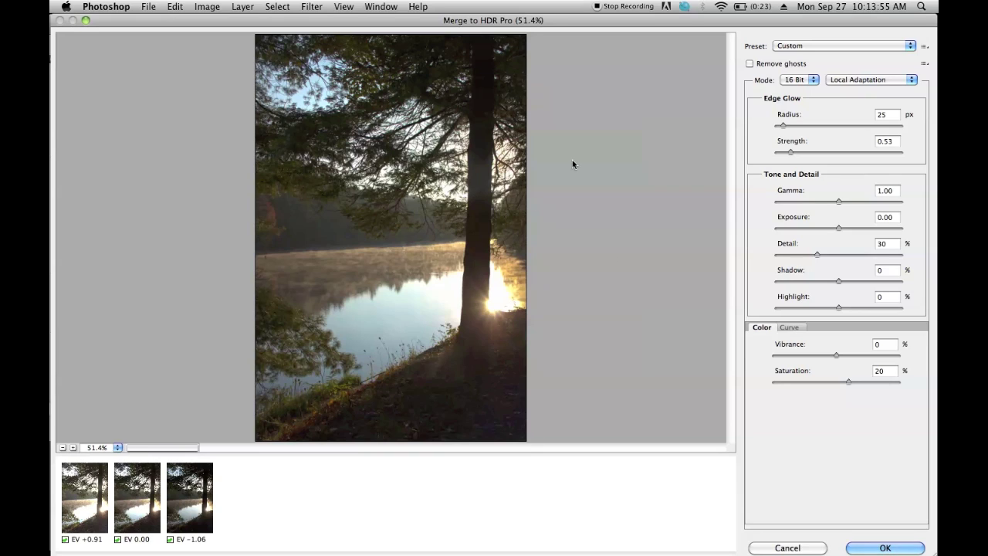
- Set the HDR merge's exposure to -0.30 and its gamma to 1.84
click(836, 230)
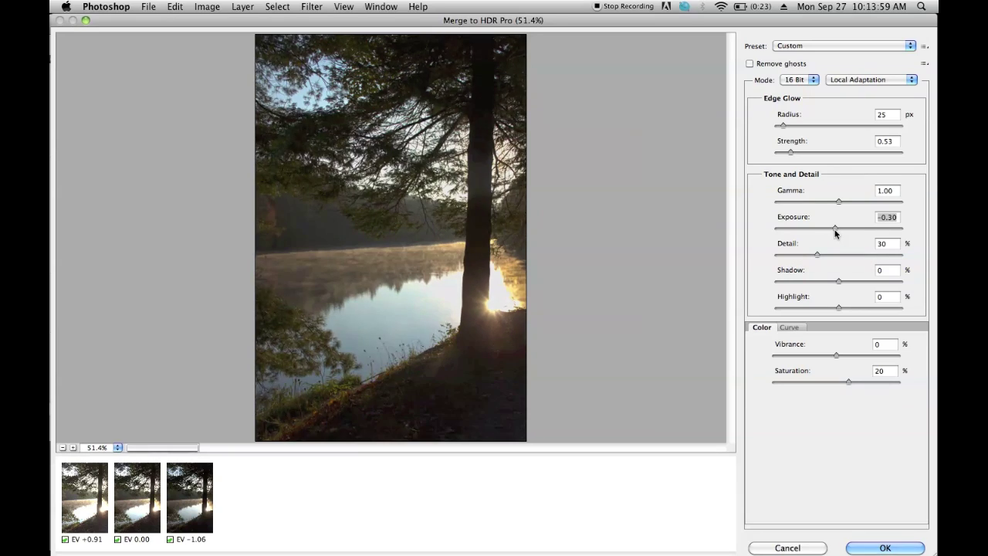
click(806, 201)
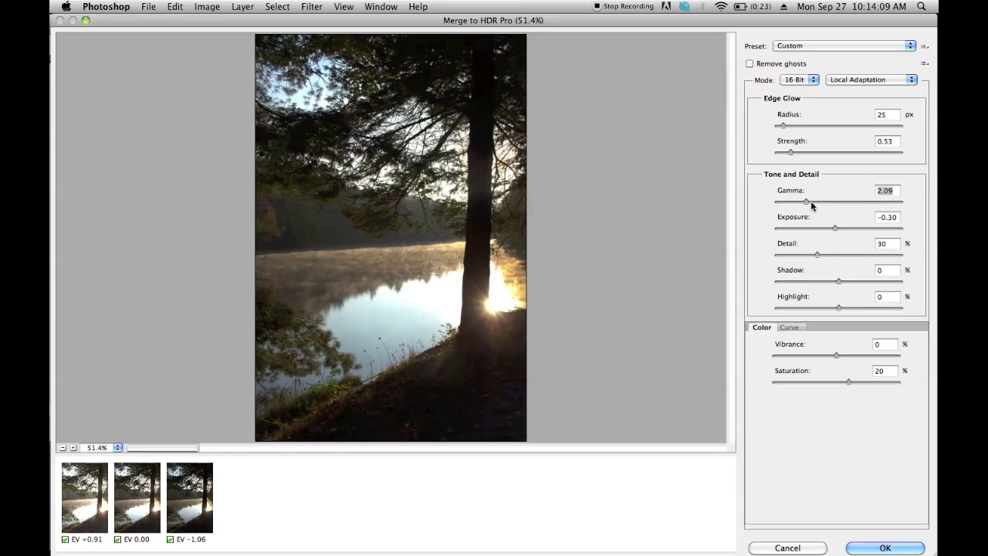
click(811, 201)
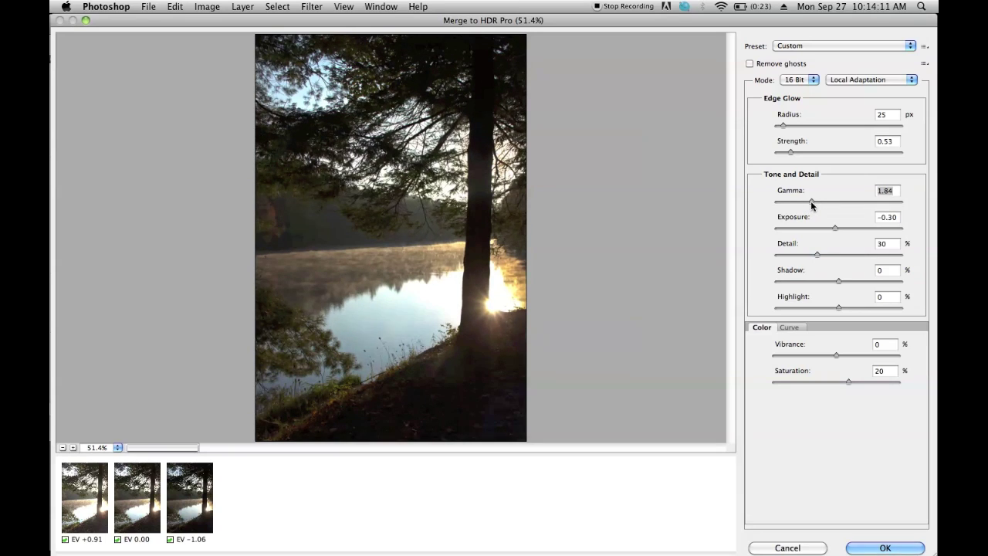
- Set the HDR merge's detail to 160%
click(850, 255)
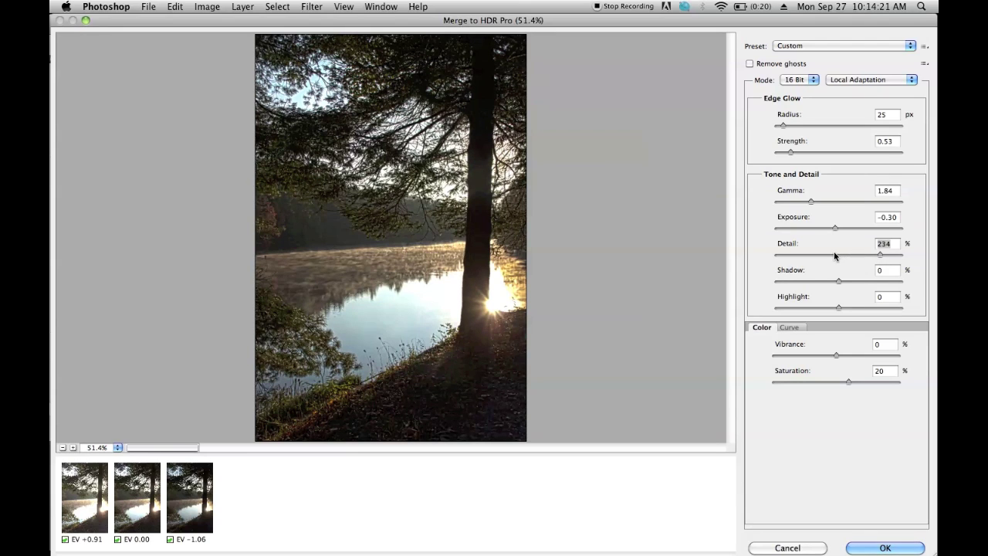
click(843, 255)
mouse_move(843, 254)
mouse_down()
mouse_move(819, 255)
mouse_move(853, 258)
mouse_up()
click(862, 254)
drag(861, 255, 857, 256)
- Try brighter and darker shadows in the HDR merge and set the shadow value to -15%
drag(840, 281, 861, 283)
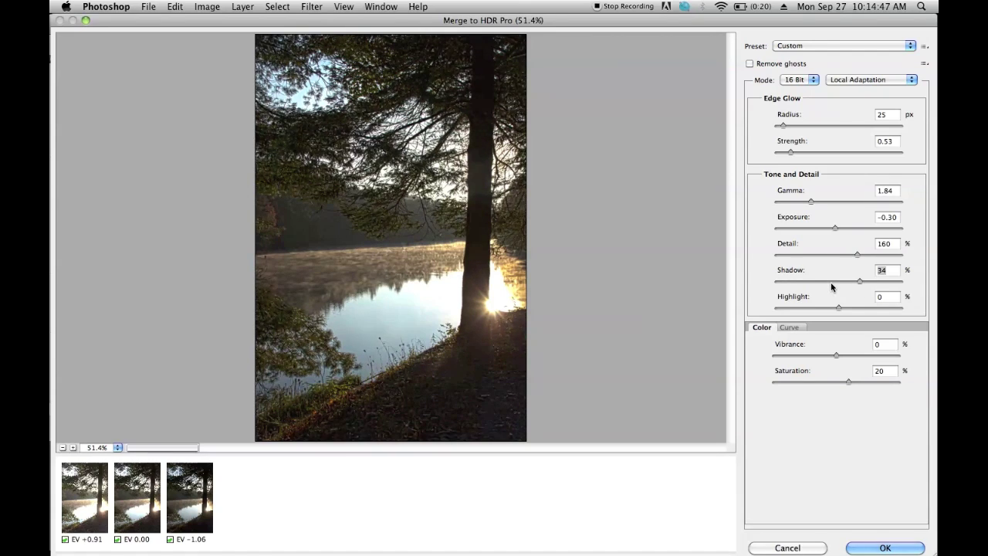
click(831, 281)
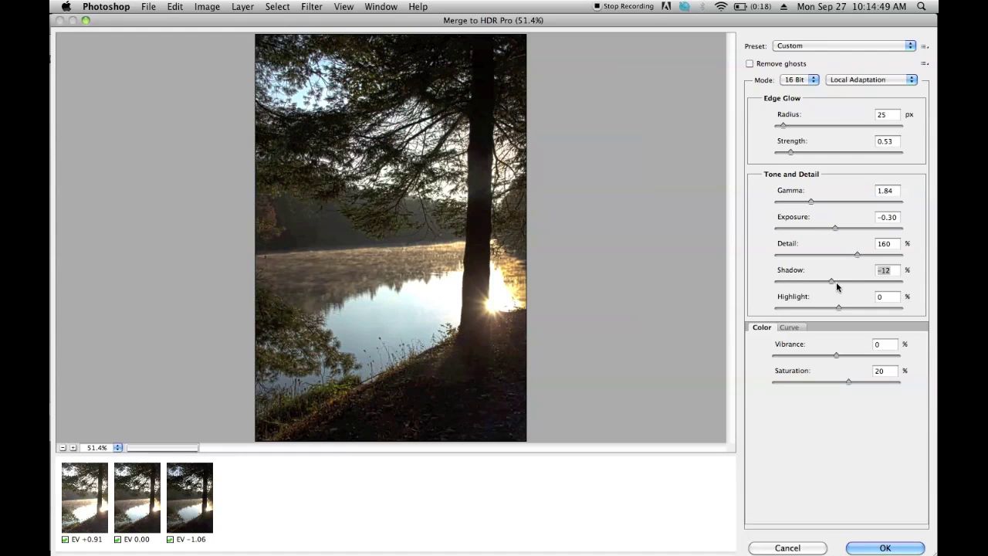
click(837, 279)
click(831, 282)
- Try several highlight values for the HDR merge and set the highlight to 3%
click(857, 308)
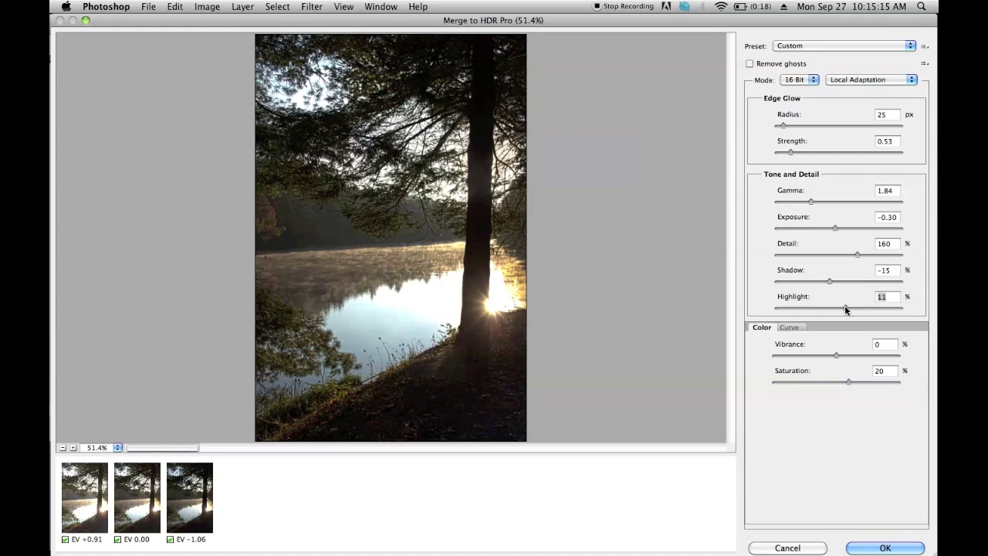
drag(846, 308, 829, 308)
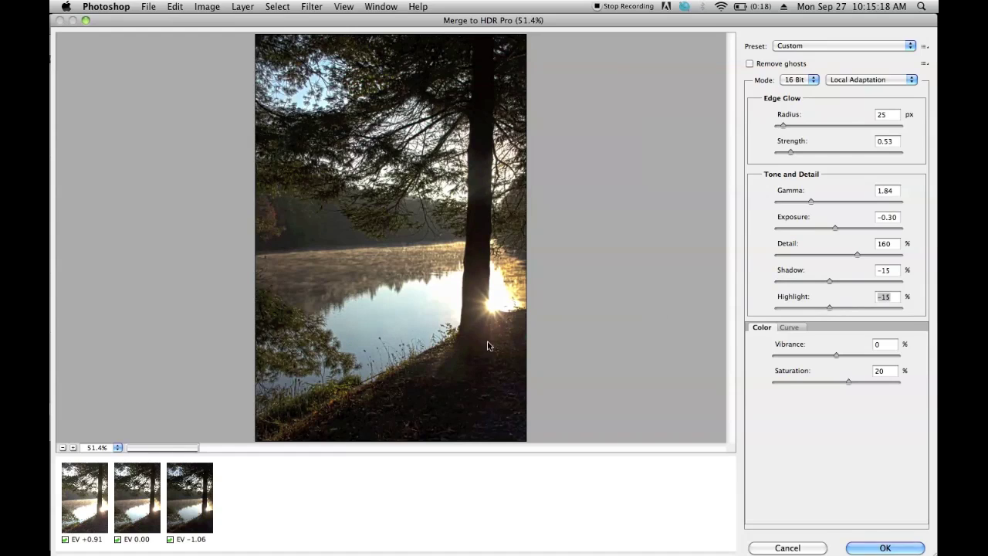
click(839, 309)
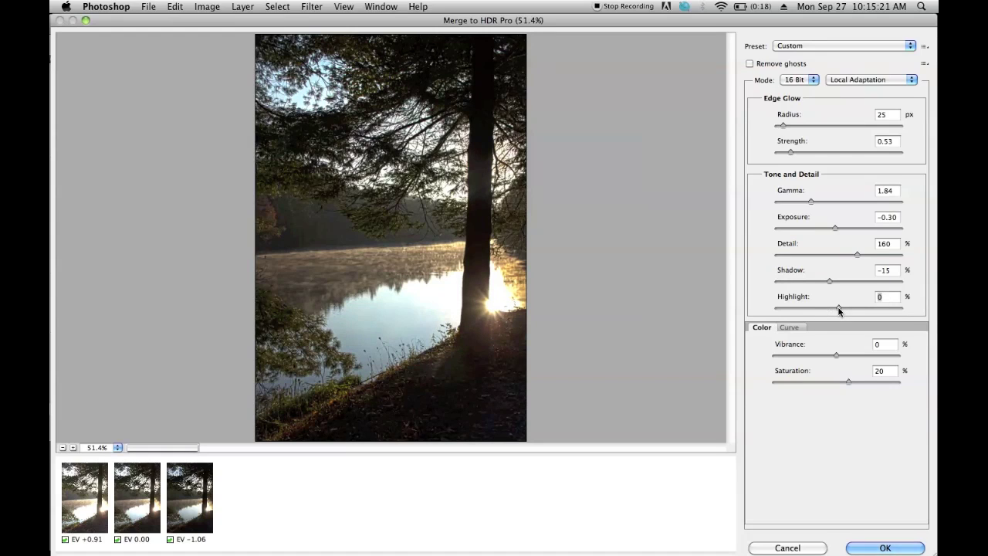
drag(839, 308, 809, 306)
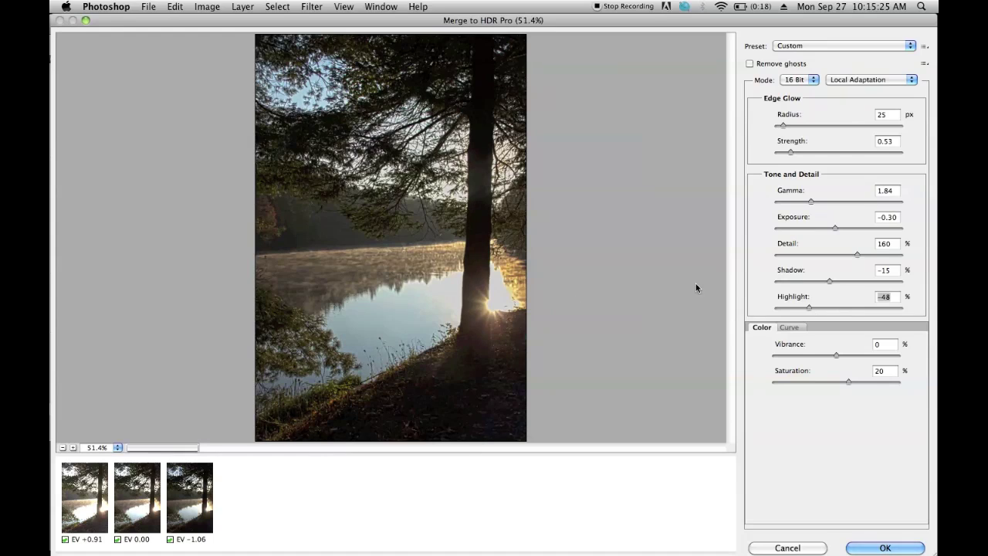
click(841, 309)
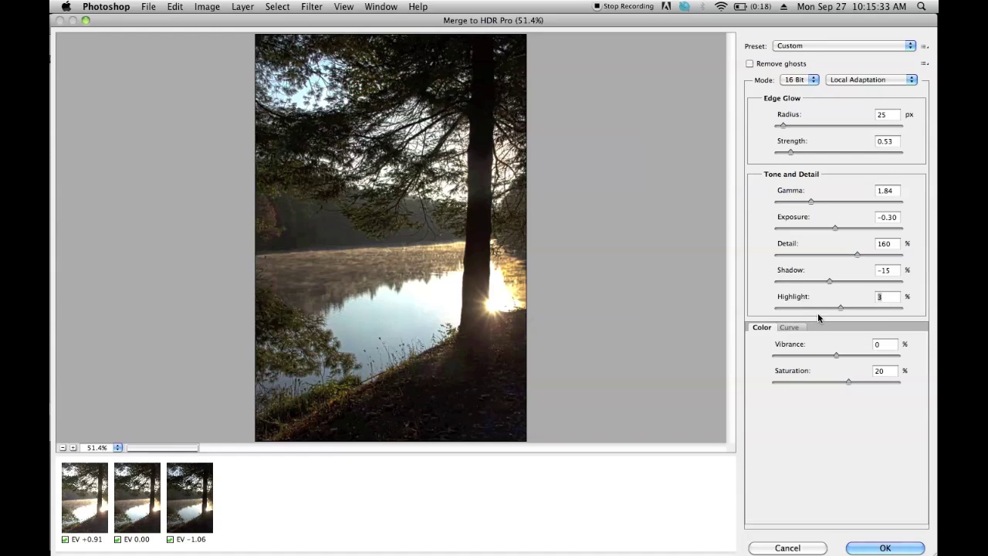
- Set the HDR merge's vibrance to 32% and its saturation to 10%
drag(848, 355, 856, 353)
drag(845, 381, 841, 381)
- Check the water's edge at 200% magnification and enable ghost removal for the merge
click(73, 448)
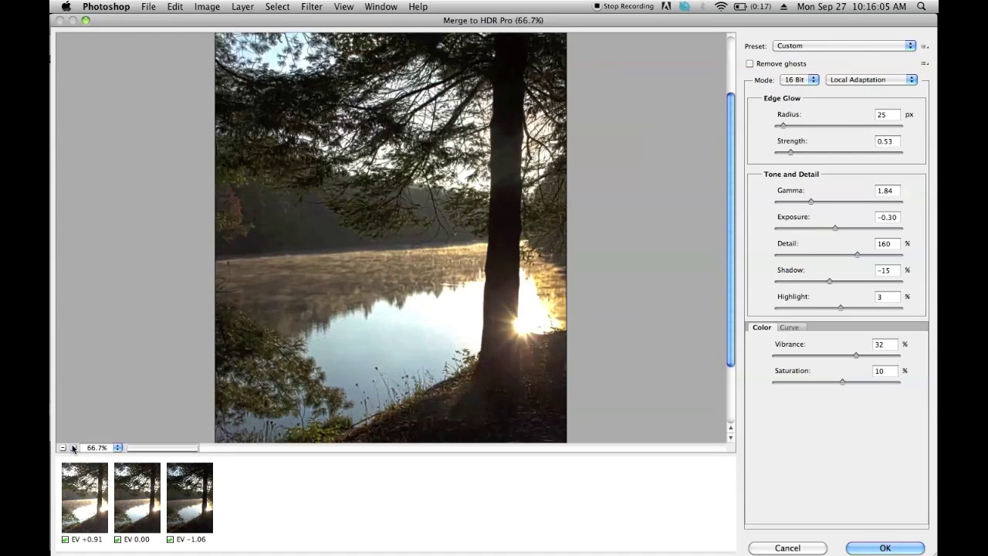
click(73, 448)
click(74, 448)
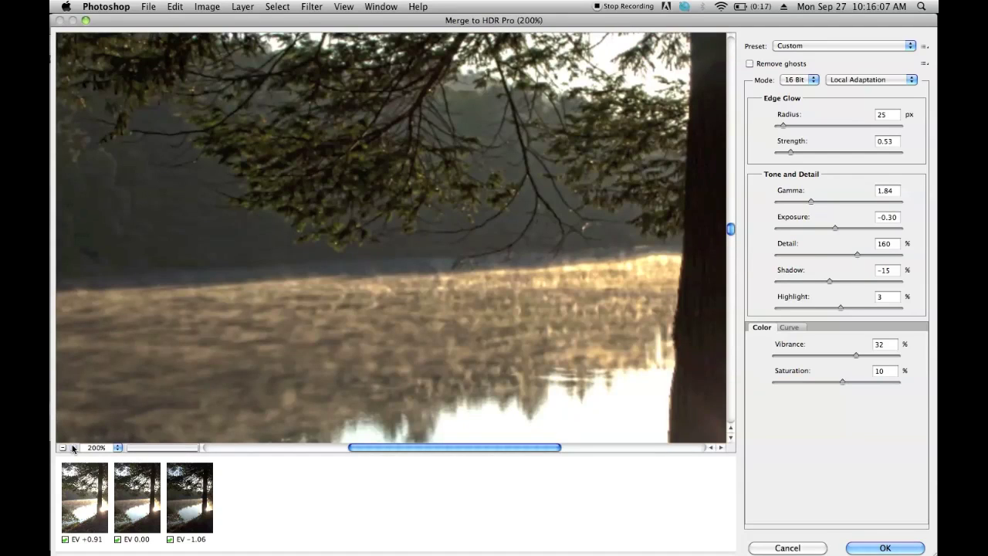
scroll(389, 325, down, 5)
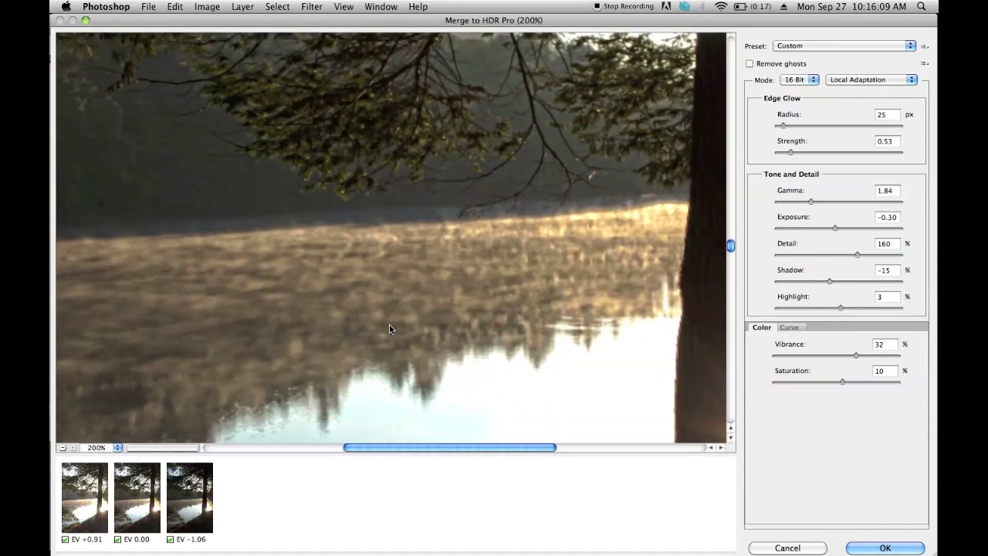
scroll(389, 329, down, 2)
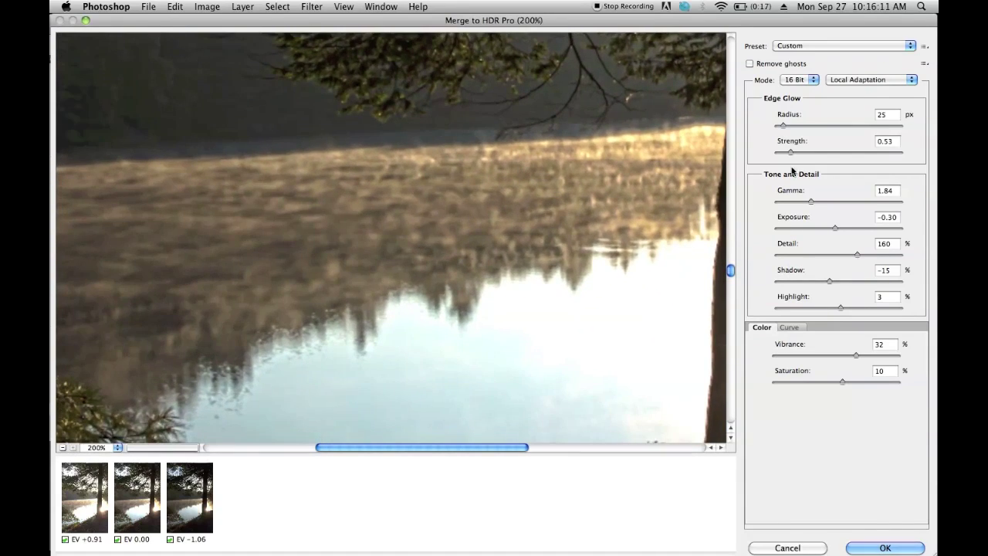
click(749, 62)
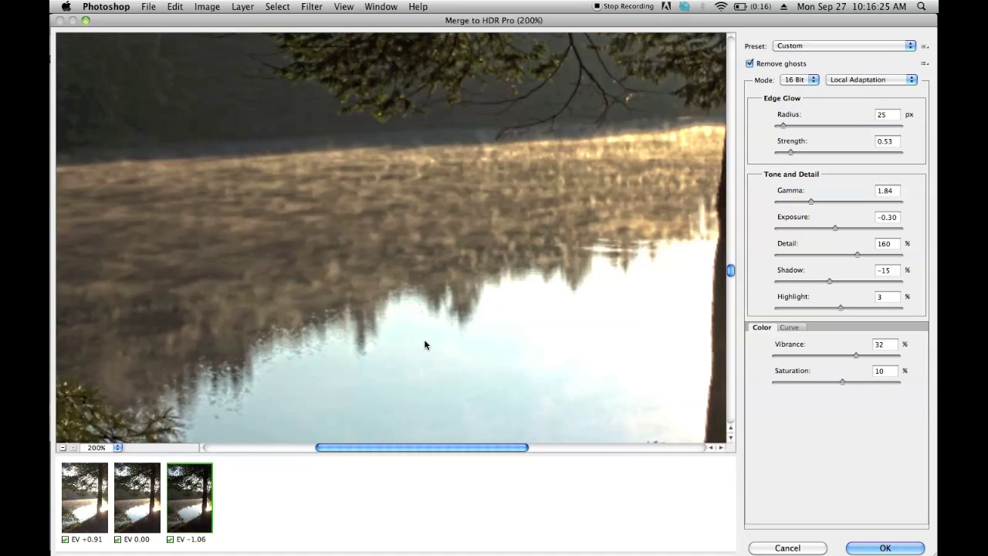
- Compare the whole image at 50% with ghost removal off and on, leaving it enabled
click(63, 448)
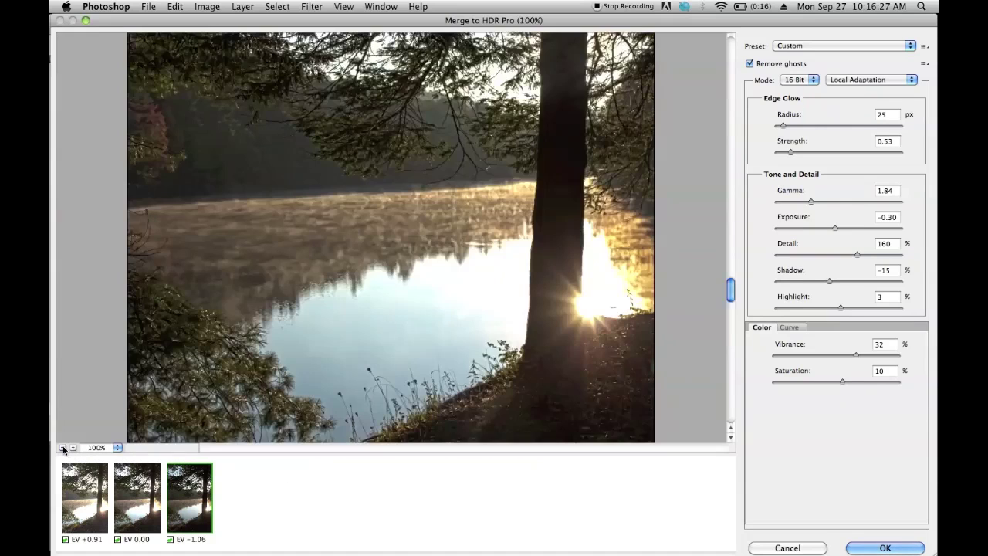
click(62, 448)
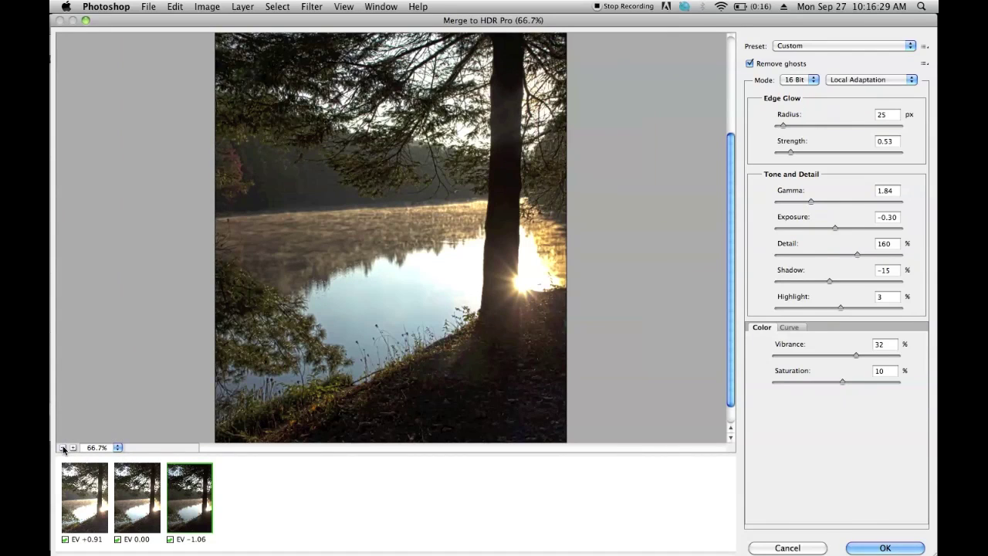
scroll(172, 319, up, 3)
scroll(172, 316, up, 2)
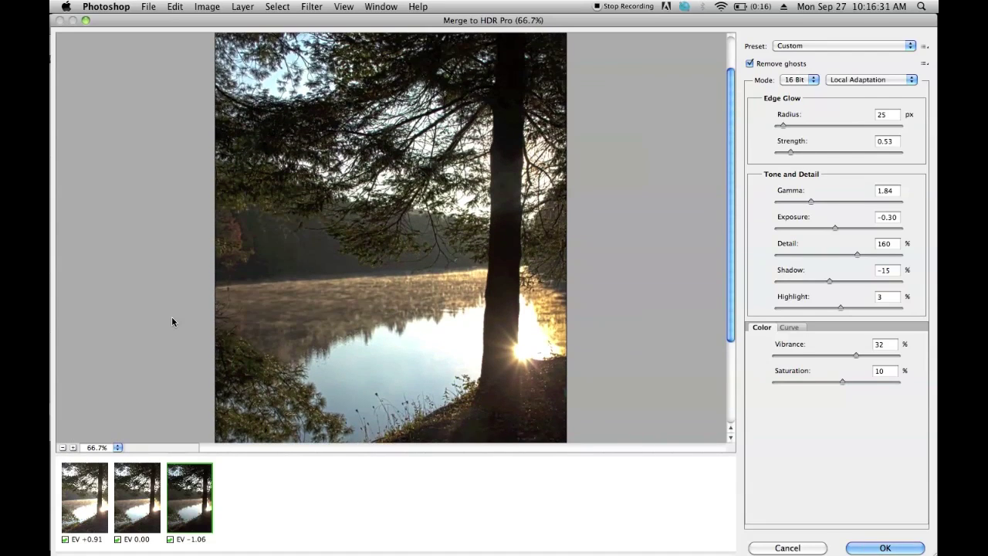
scroll(172, 316, down, 3)
click(62, 448)
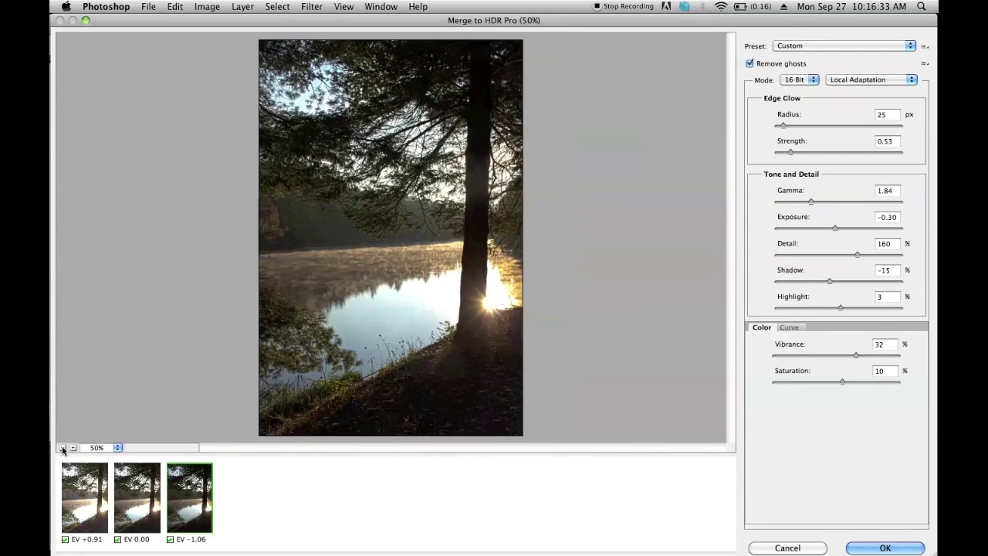
click(750, 64)
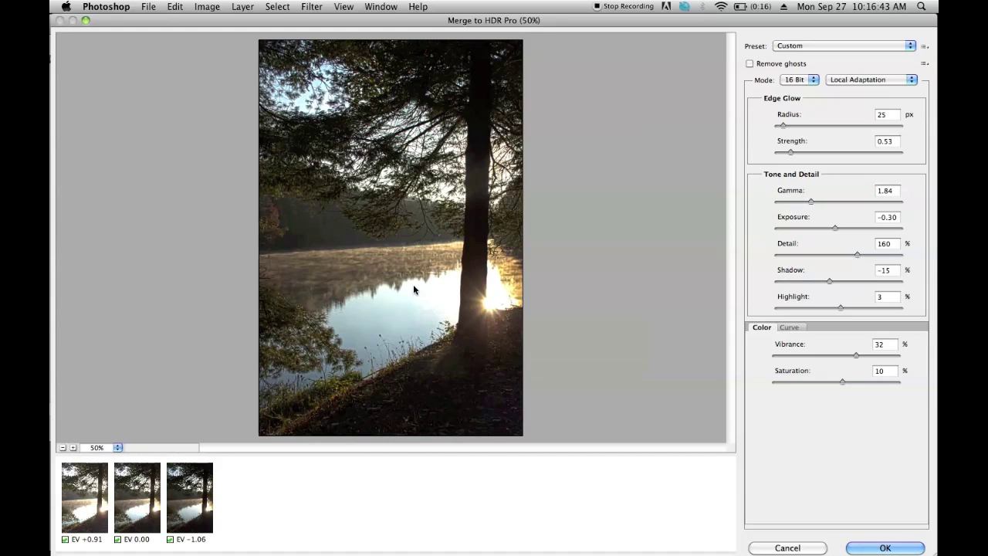
click(749, 63)
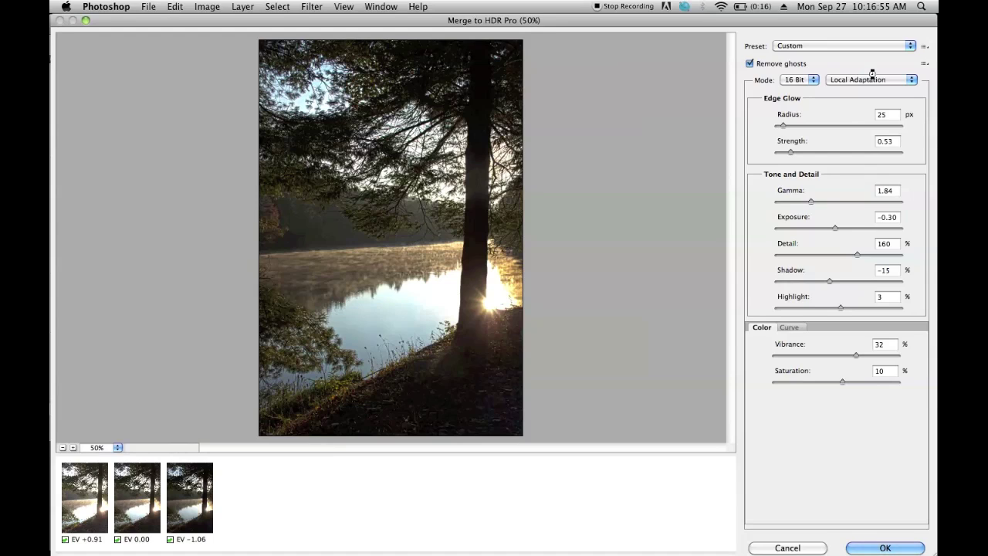
- Apply the PineFlare preset to the HDR merge and create the merged image
click(926, 46)
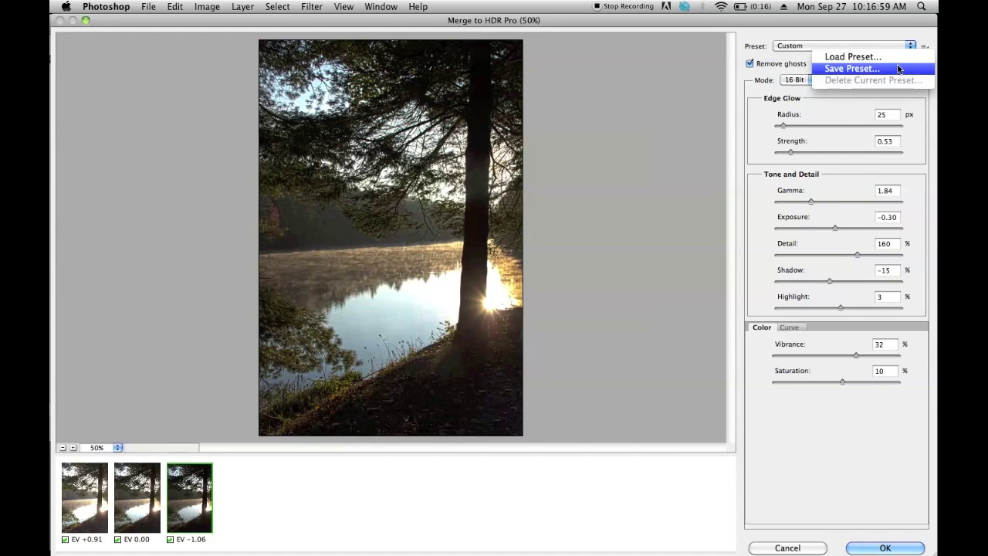
click(808, 44)
click(802, 44)
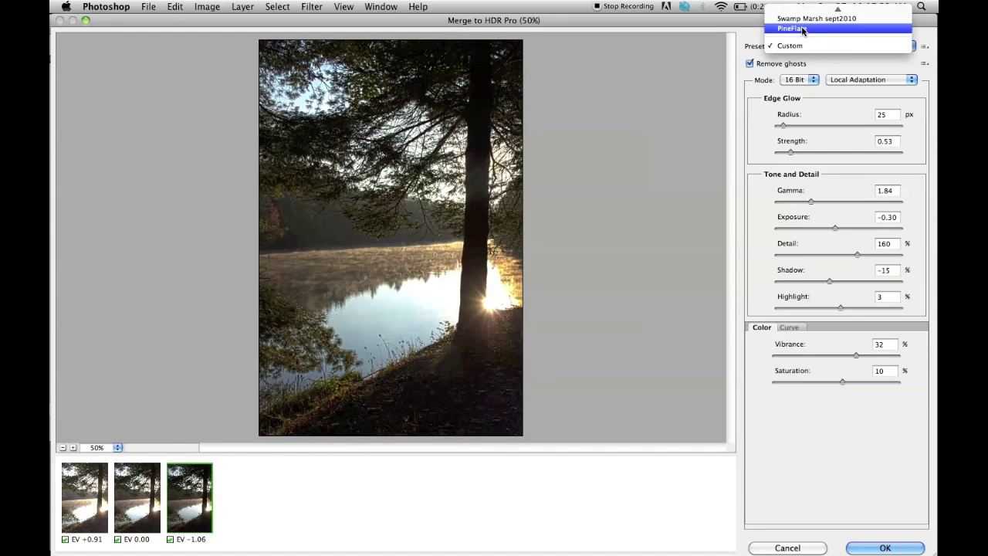
click(801, 33)
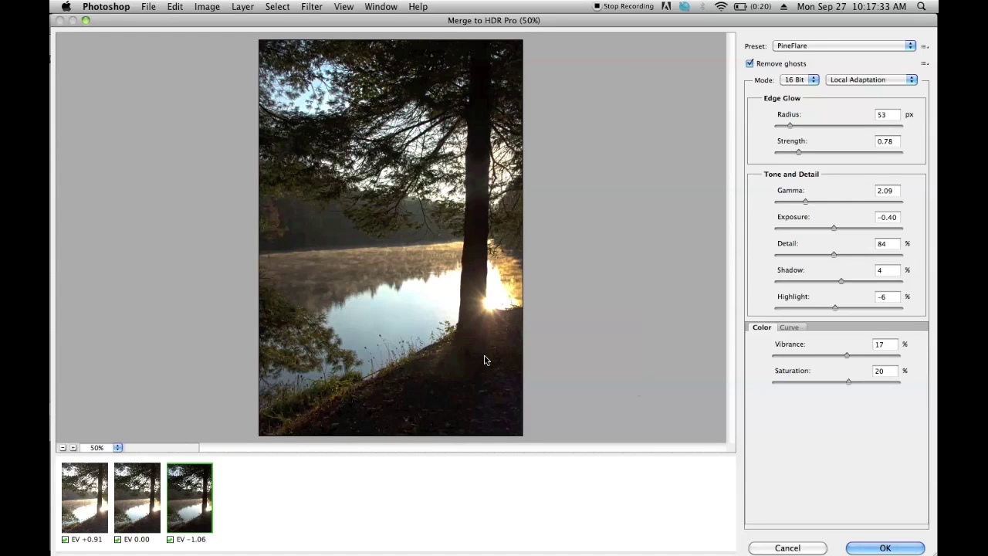
click(862, 548)
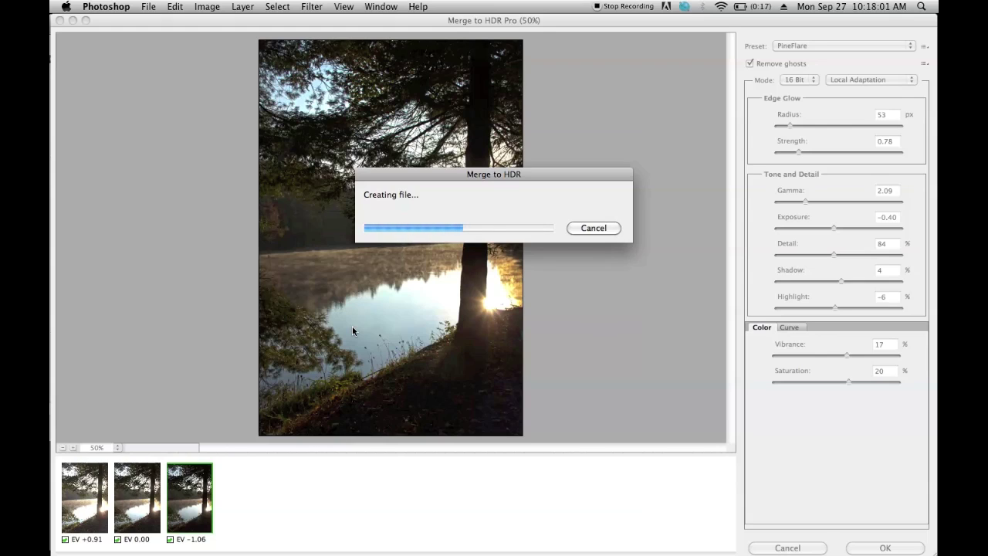
- Switch to Adobe Bridge and compare the previews of the source exposures _MG_0043.dng, _MG_0044.dng and _MG_0045.dng
mouse_move(345, 541)
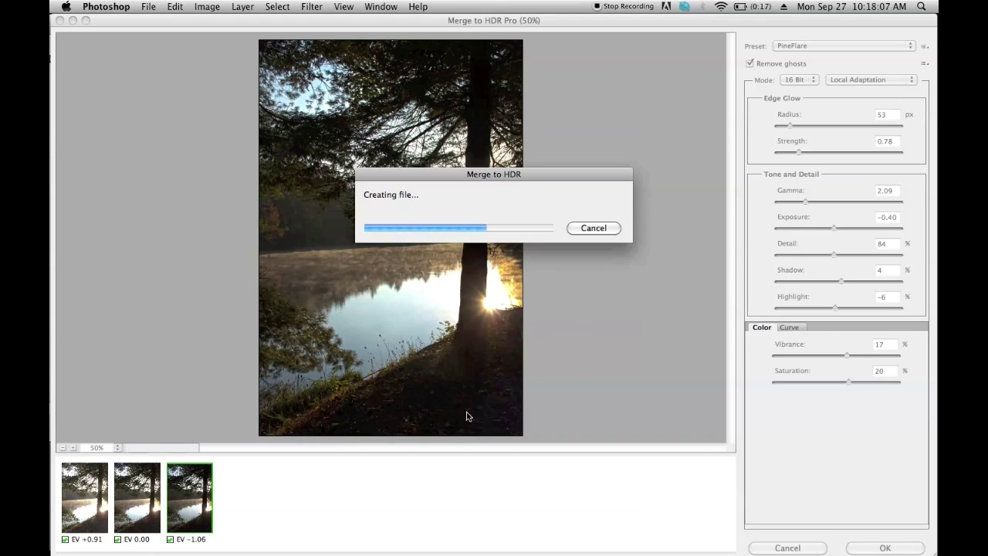
mouse_move(412, 547)
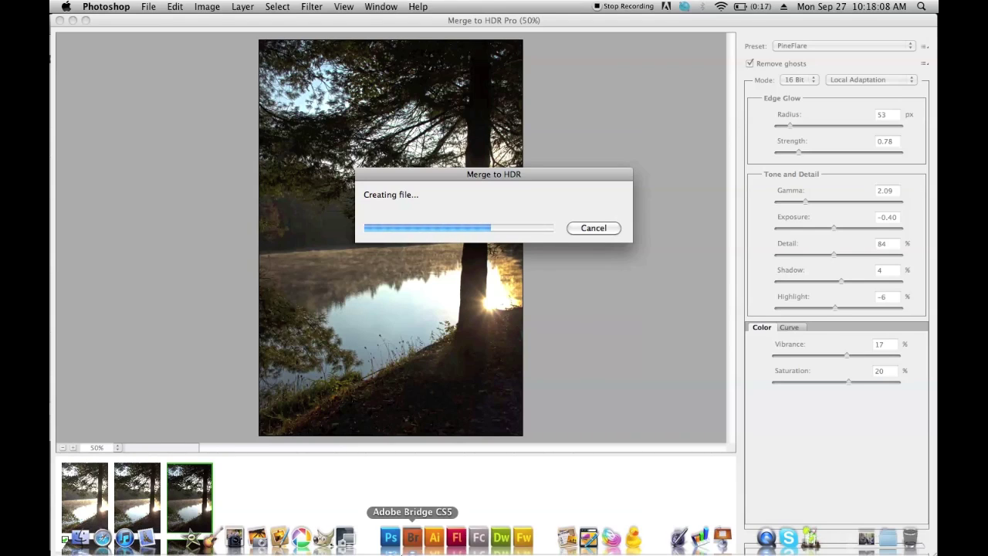
click(413, 540)
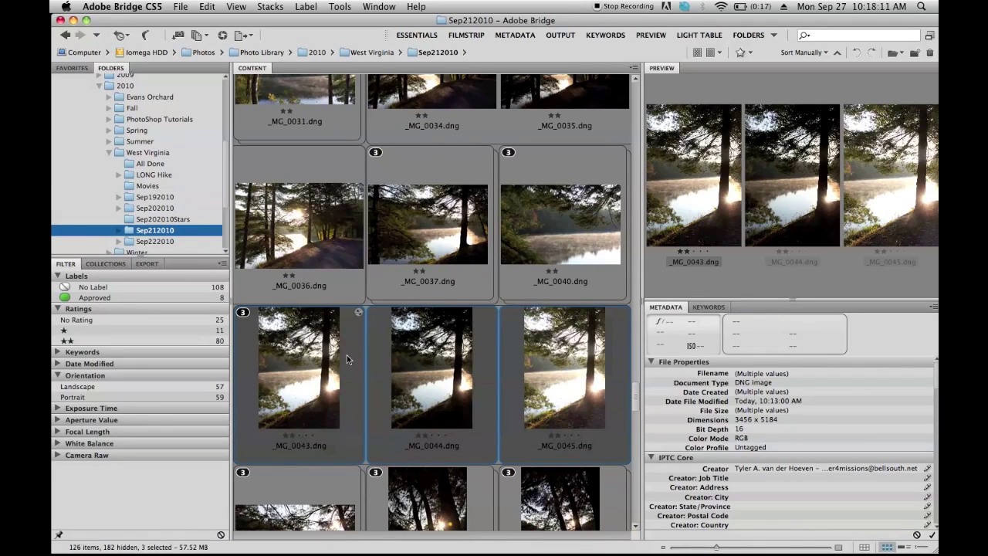
click(421, 365)
key(Right)
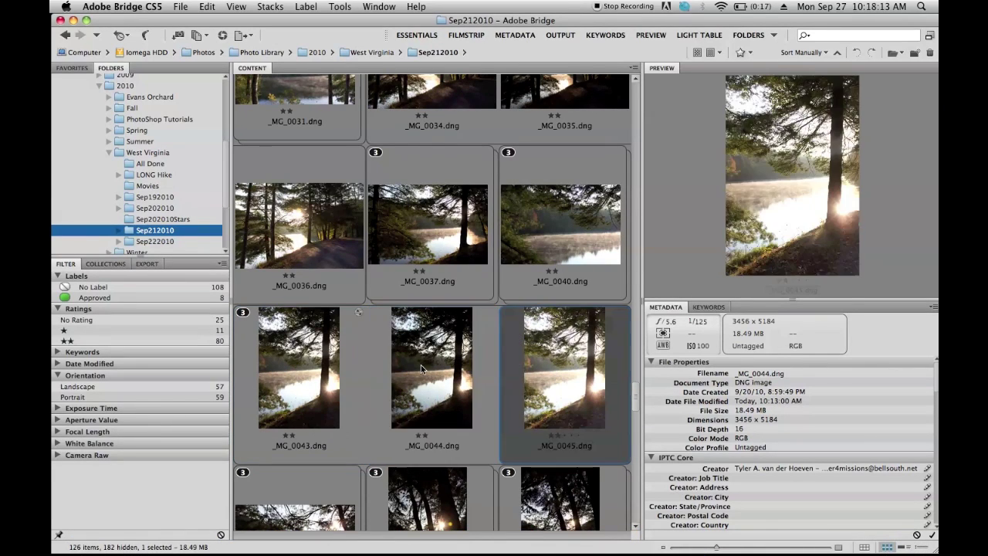
key(Left)
key(Left)
key(Right)
key(Right)
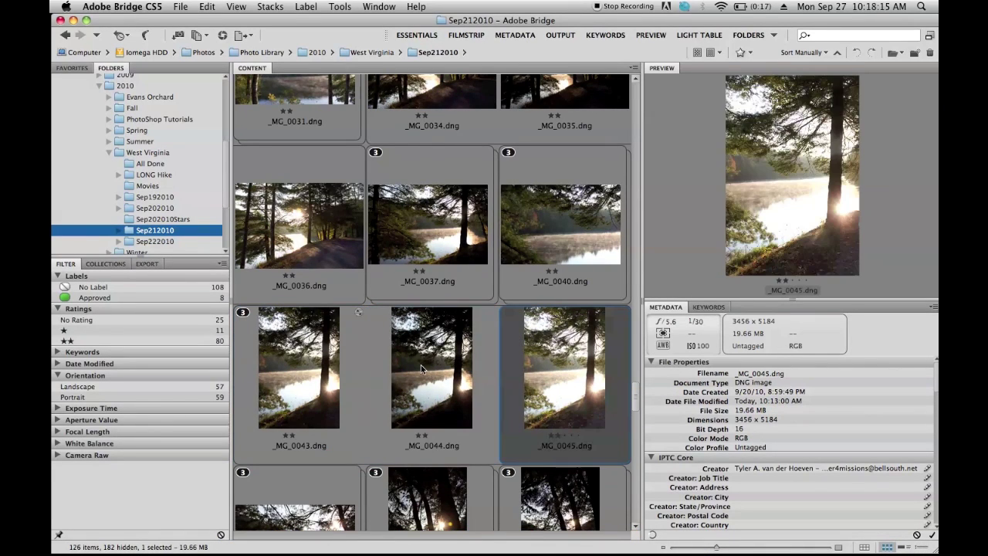
key(Left)
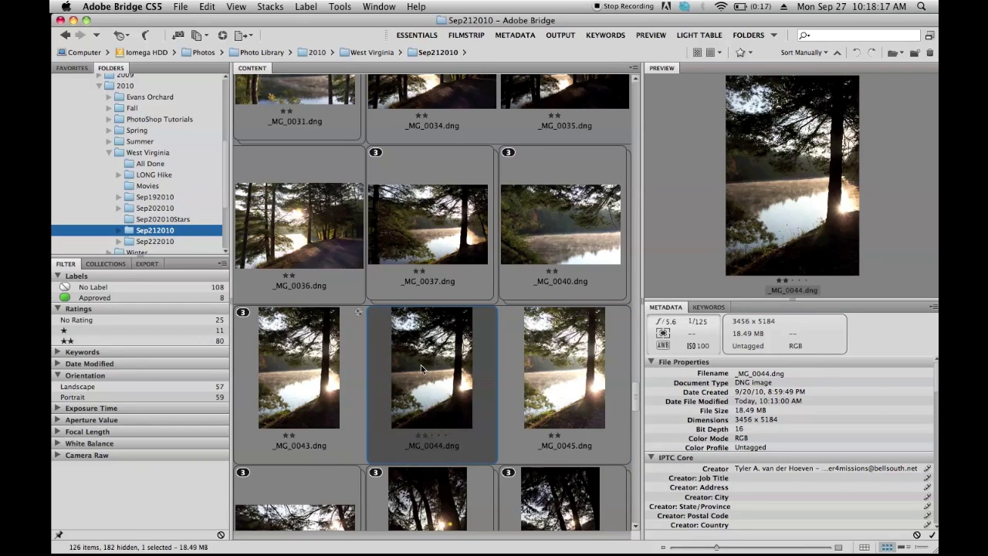
key(Left)
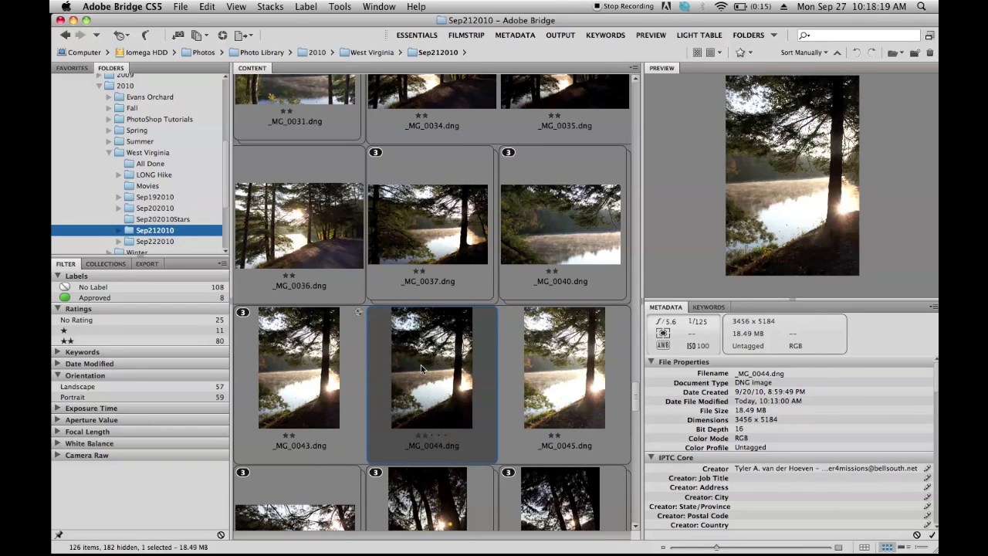
key(Right)
key(Left)
key(Right)
key(Left)
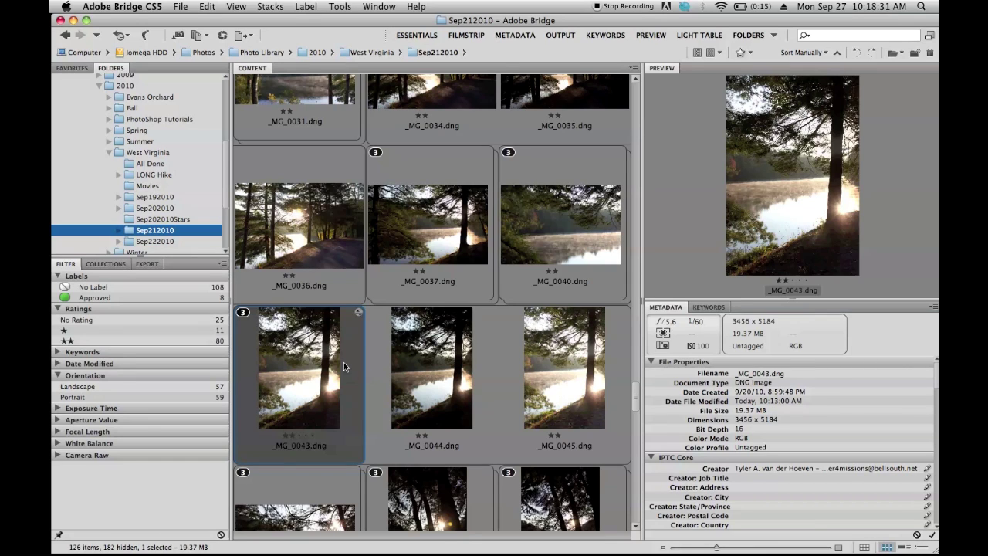
- Place _MG_0043.dng from Bridge into the HDR document in Photoshop, keeping its default raw settings, and commit the placement
mouse_move(390, 550)
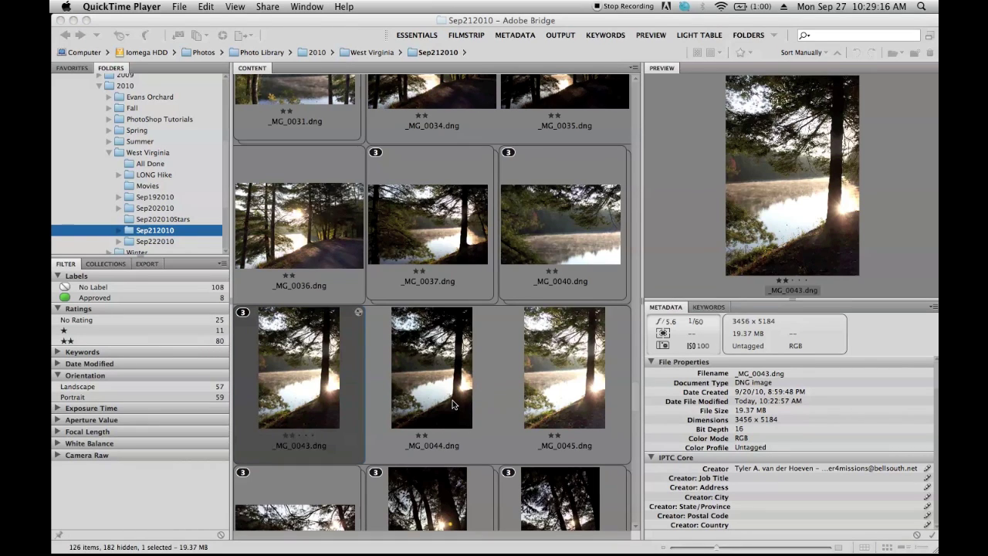
mouse_move(382, 553)
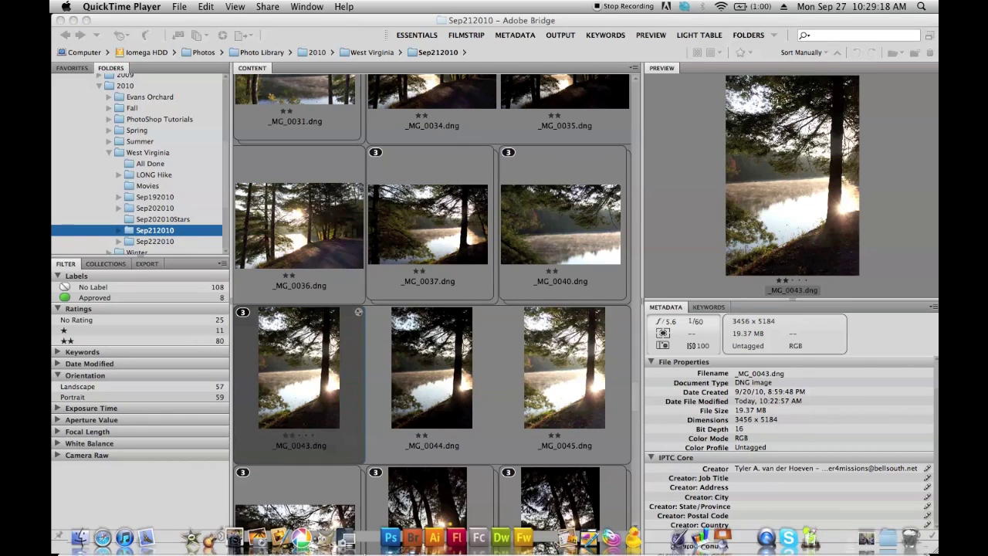
click(238, 353)
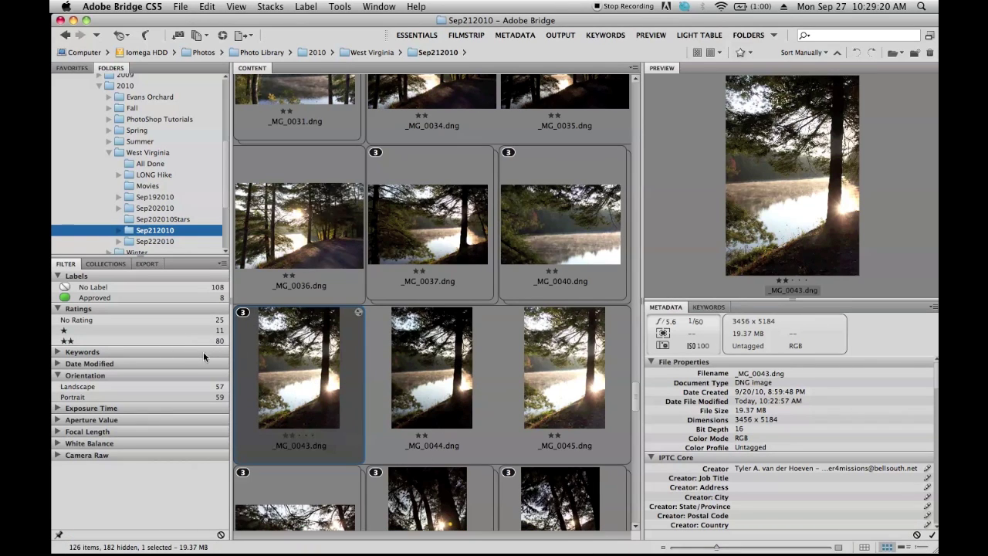
drag(292, 369, 51, 343)
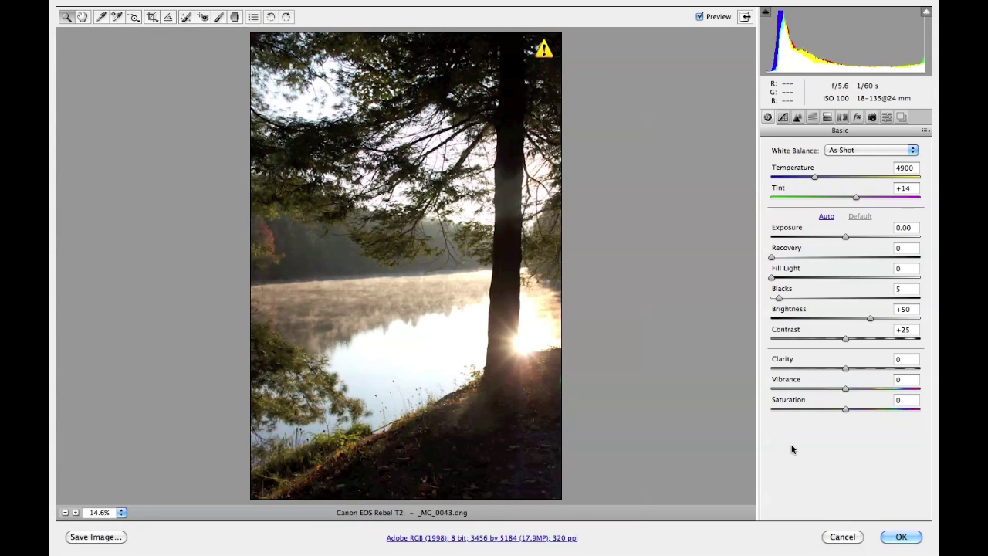
click(898, 539)
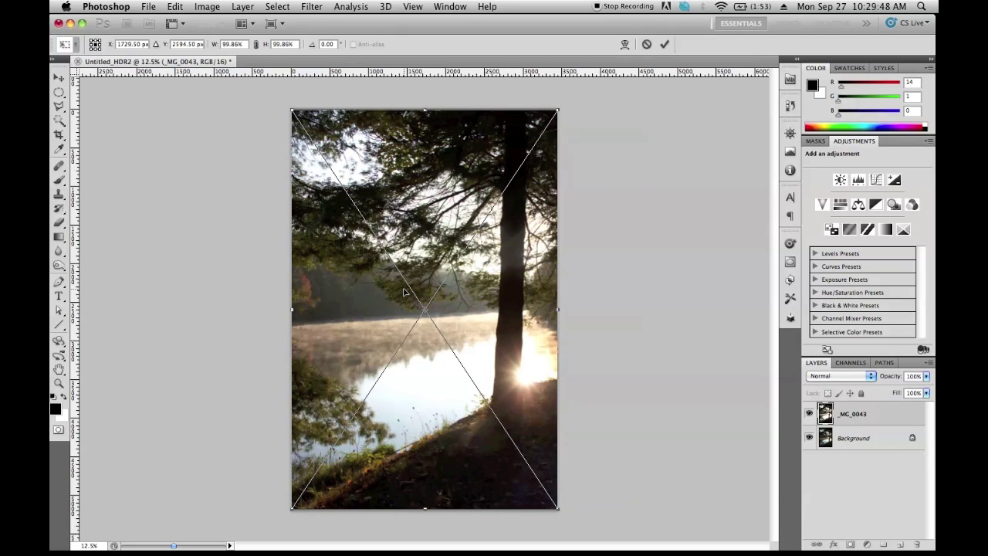
key(b)
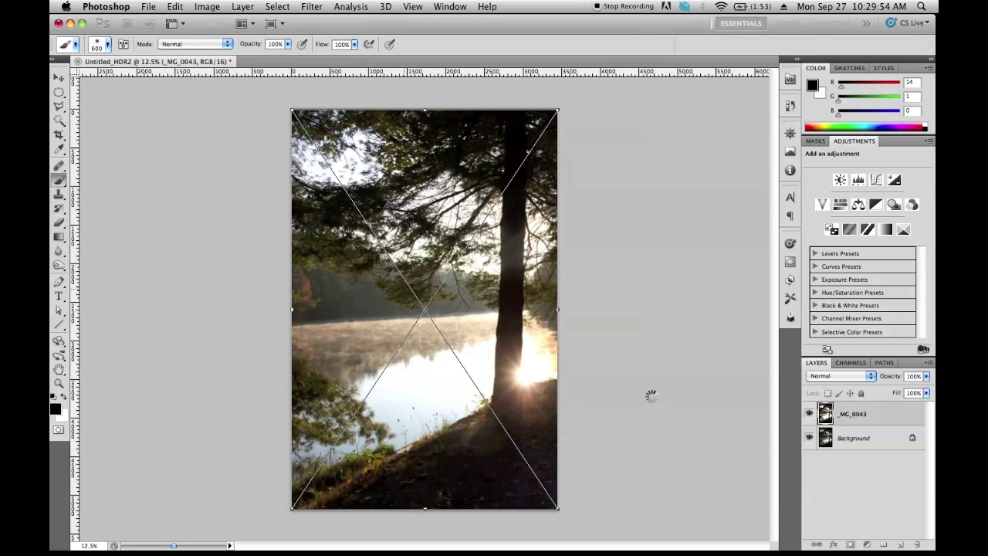
- Compare the original exposure with the HDR result by repeatedly hiding and showing the _MG_0043 layer
click(809, 415)
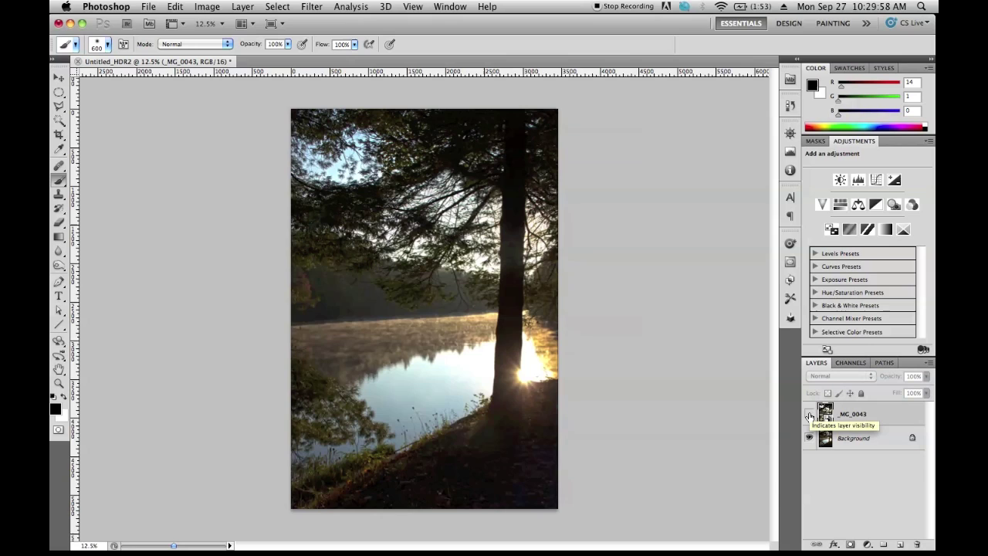
click(810, 415)
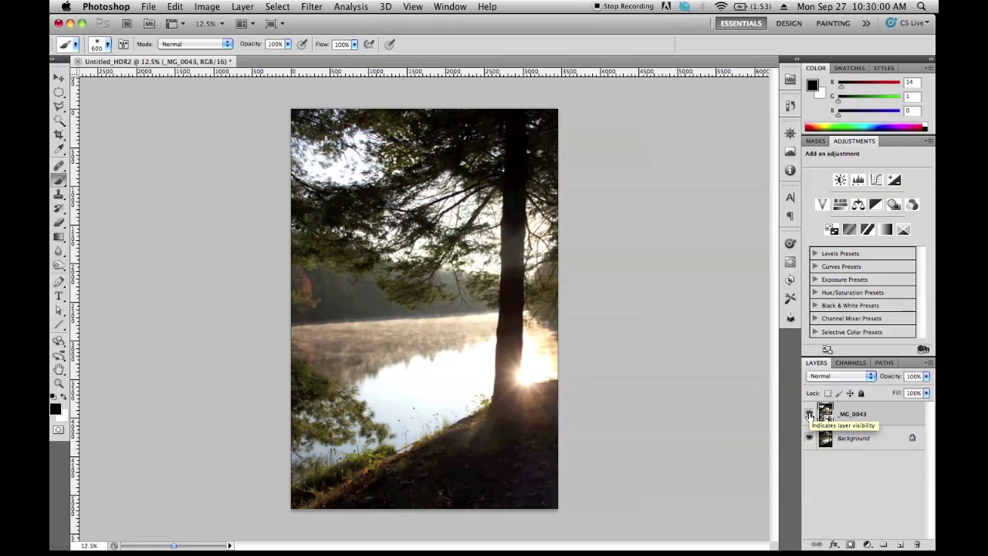
click(809, 415)
click(809, 416)
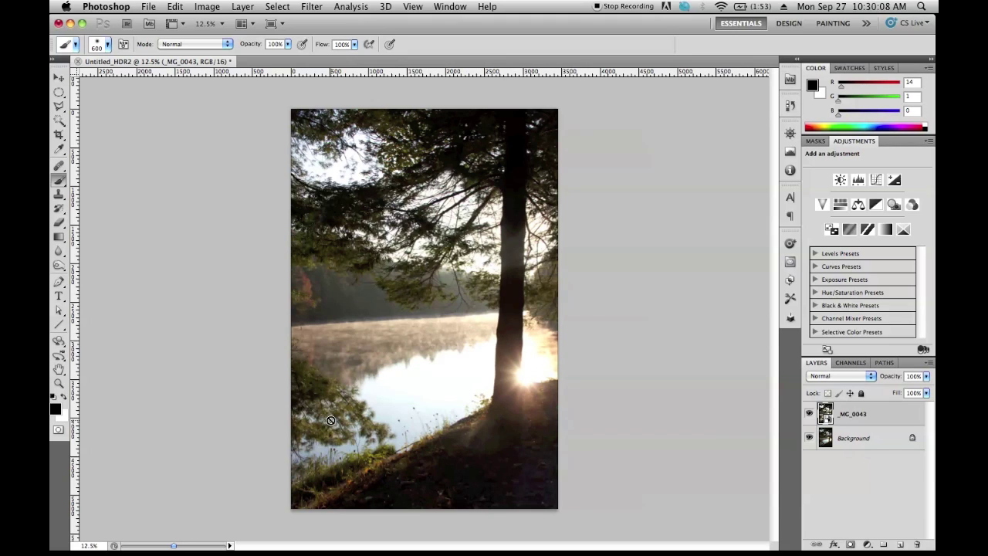
click(810, 415)
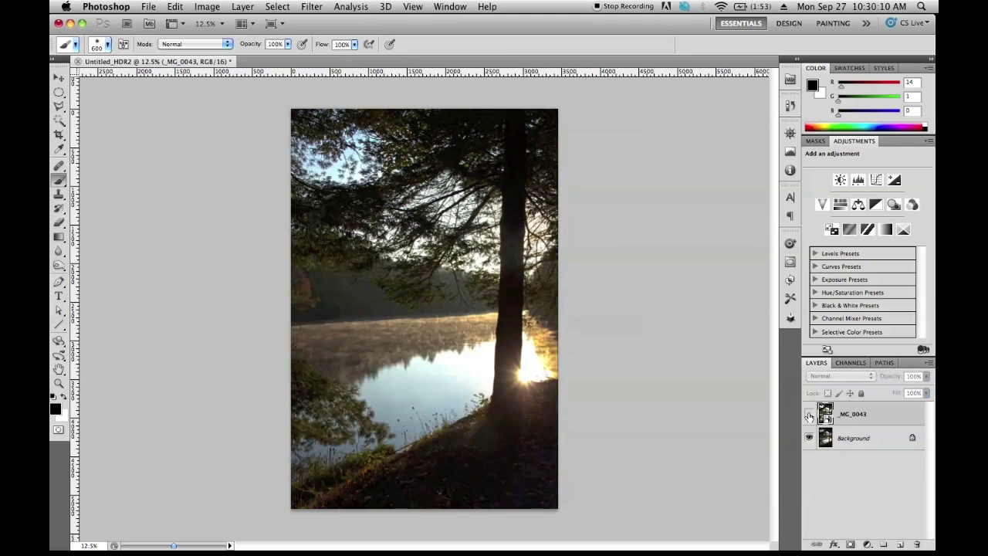
click(809, 415)
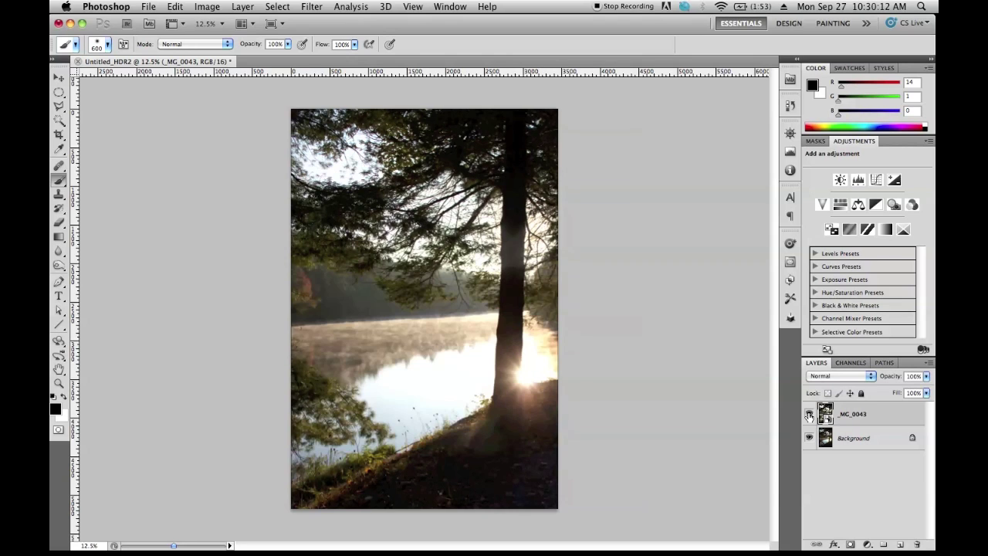
click(809, 415)
click(809, 416)
click(809, 415)
click(809, 415)
click(809, 416)
click(809, 415)
click(809, 414)
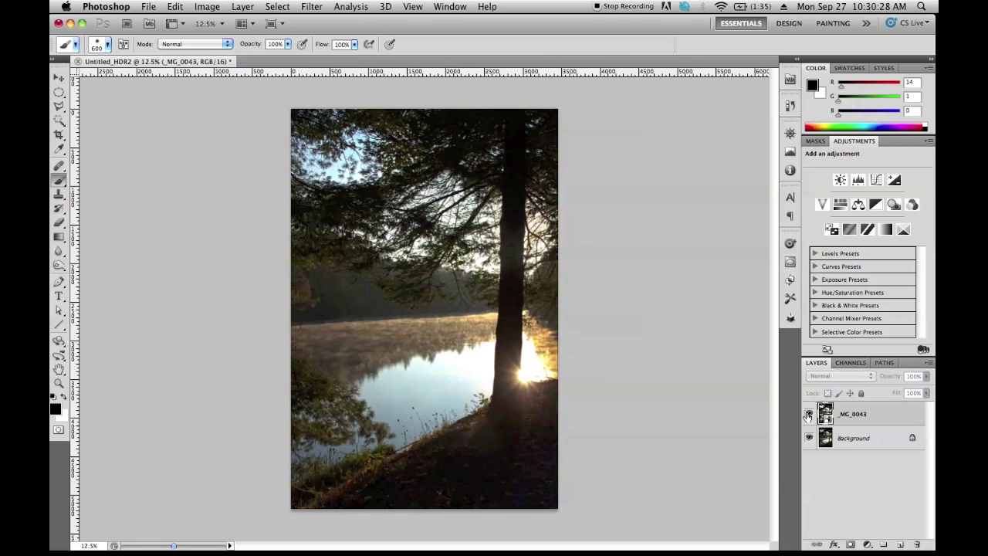
click(810, 414)
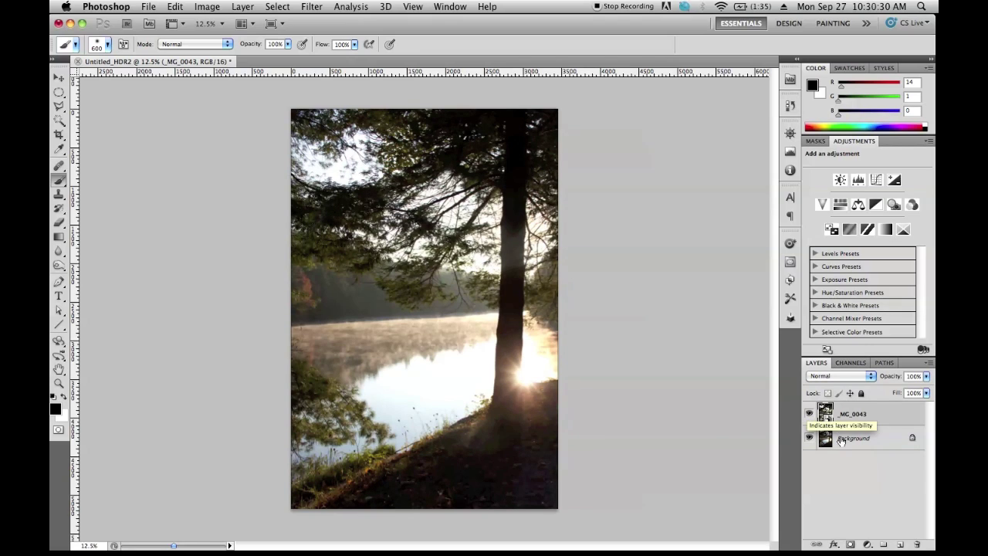
- Add a Levels adjustment layer directly above the Background layer
click(820, 445)
mouse_move(867, 549)
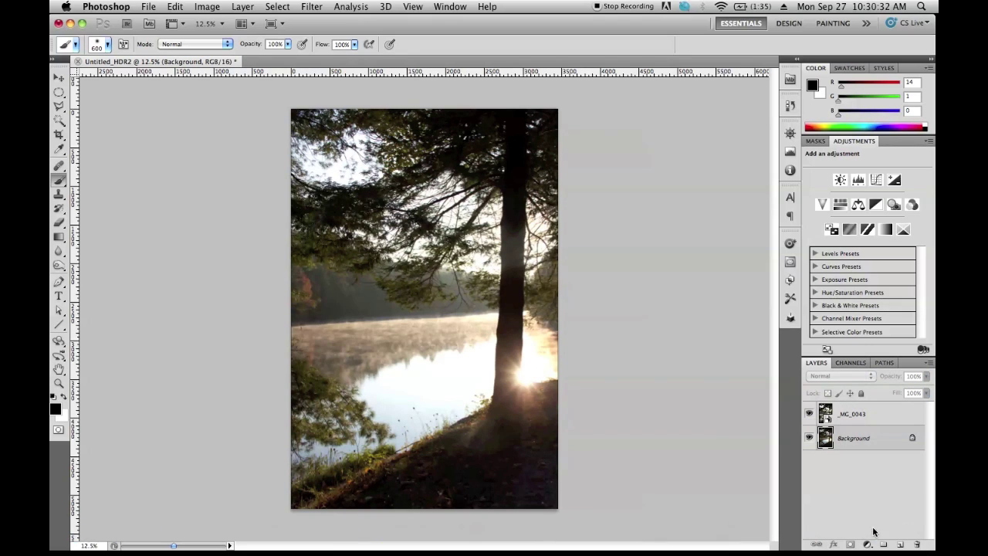
click(868, 546)
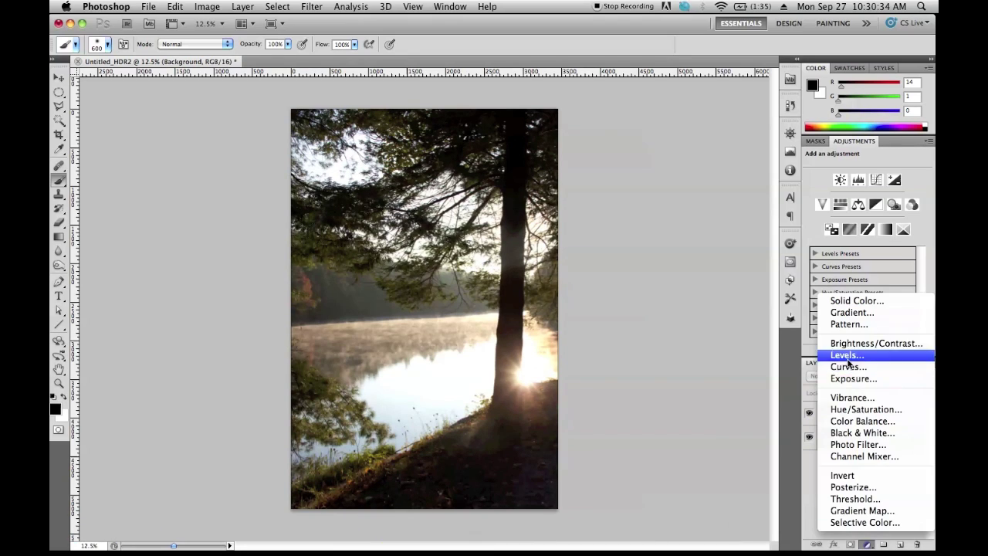
click(850, 364)
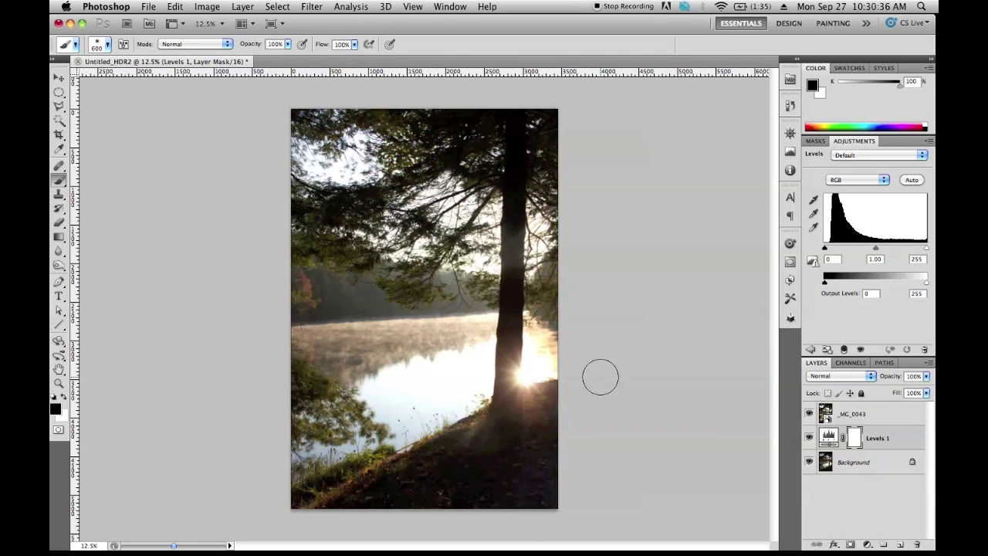
- Hide the _MG_0043 layer and set the Levels input values to 8 for shadows, 1.03 for midtones and 244 for highlights
drag(824, 249, 835, 252)
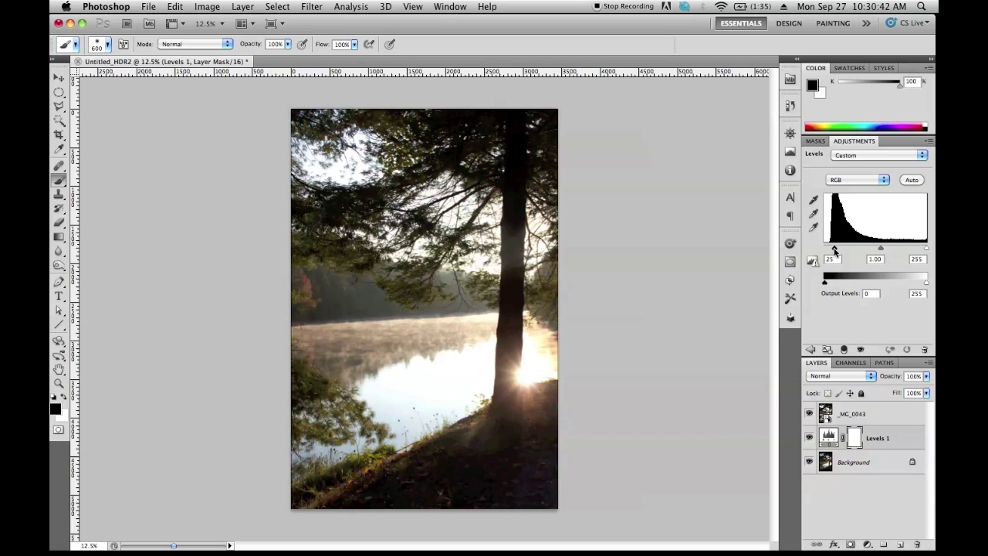
drag(880, 250, 900, 259)
drag(900, 248, 885, 253)
click(810, 414)
drag(884, 253, 829, 252)
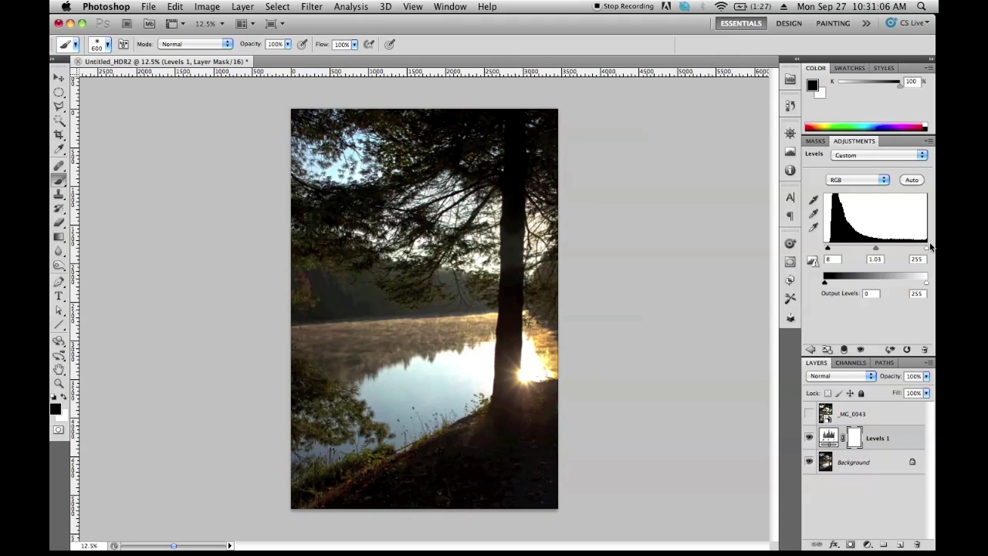
drag(927, 249, 922, 249)
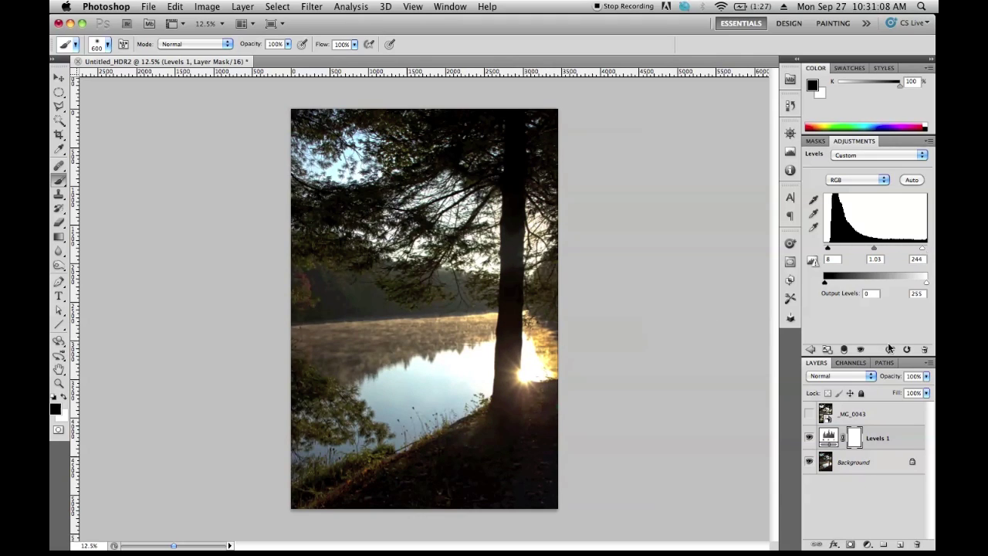
- Compare the image with the Levels adjustment off and on, and set its shadow input level to 15
click(809, 438)
click(809, 438)
click(810, 437)
click(809, 438)
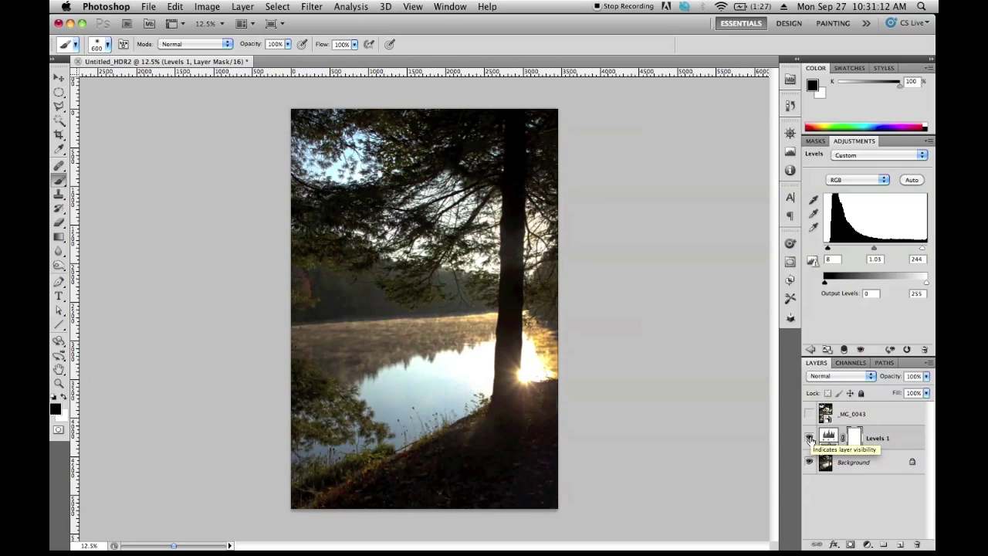
drag(829, 248, 830, 249)
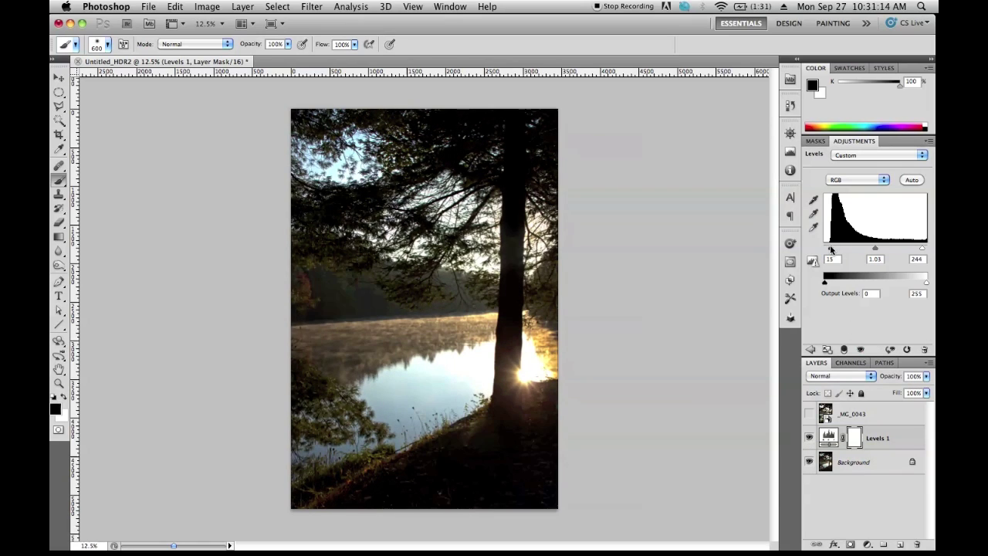
- Select the whole canvas and fill the Levels adjustment's layer mask with black, making white the foreground colour
key(ctrl+a)
key(x)
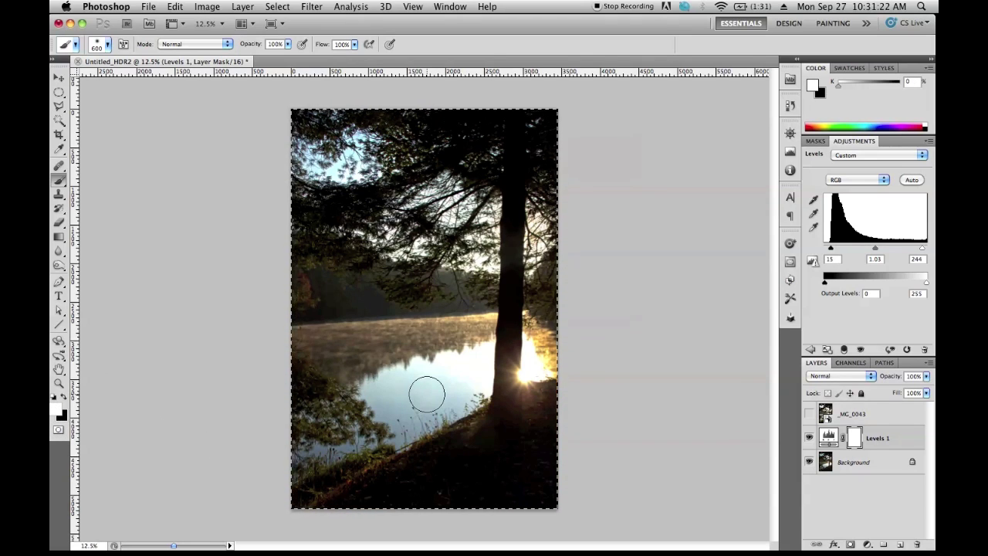
key(BackSpace)
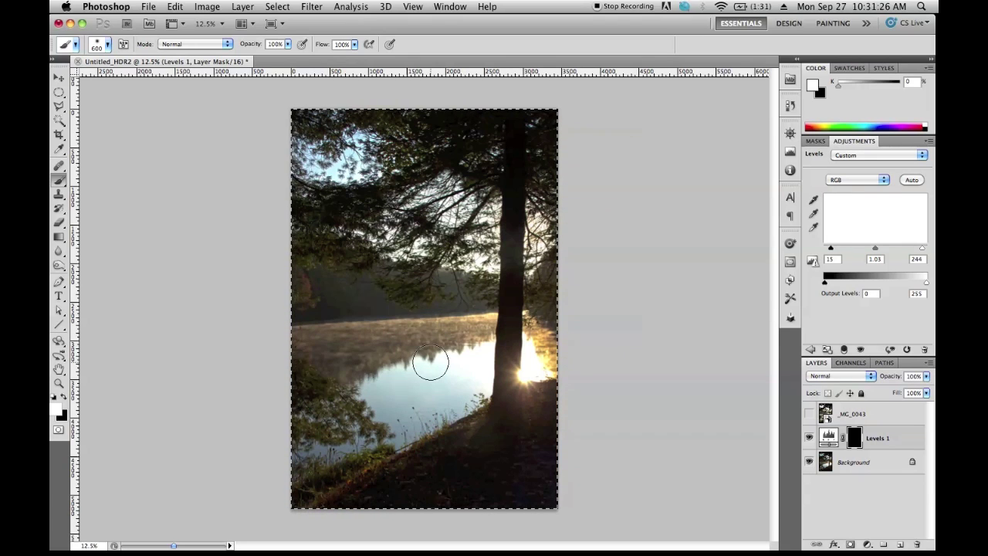
- Clear the selection and paint white on the Levels mask over the misty lake surface and the foliage on the near left shore
key(ctrl+d)
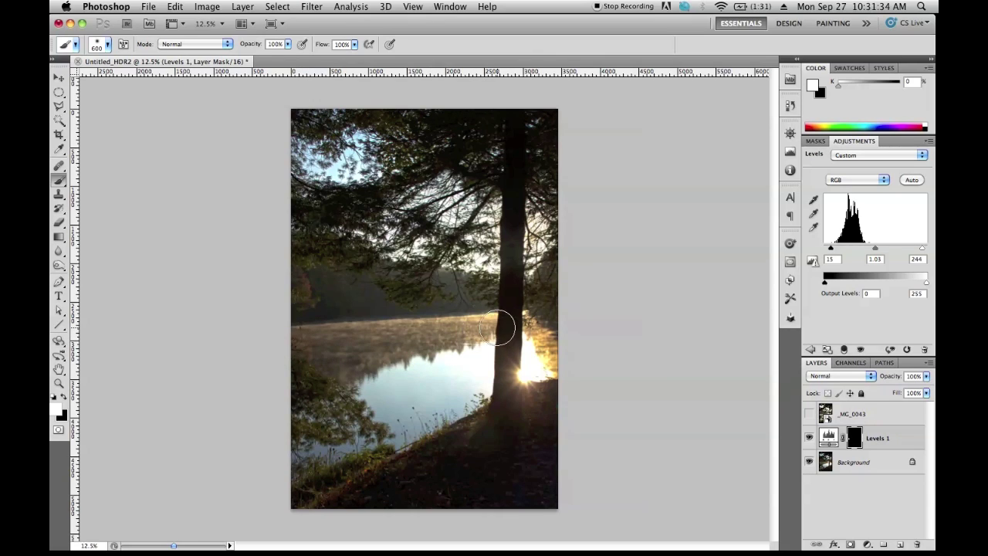
drag(507, 326, 506, 327)
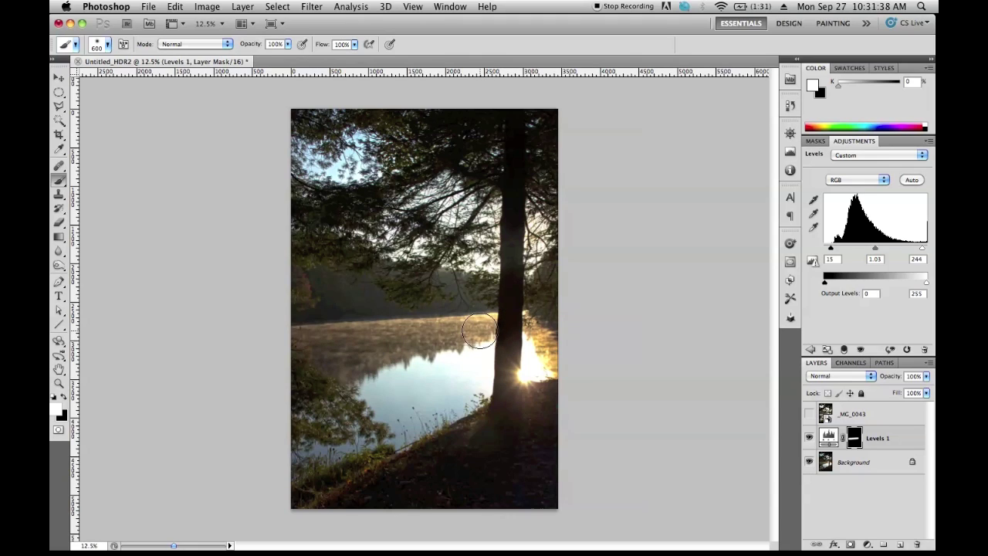
mouse_move(332, 377)
mouse_down()
mouse_move(302, 353)
mouse_move(409, 345)
mouse_up()
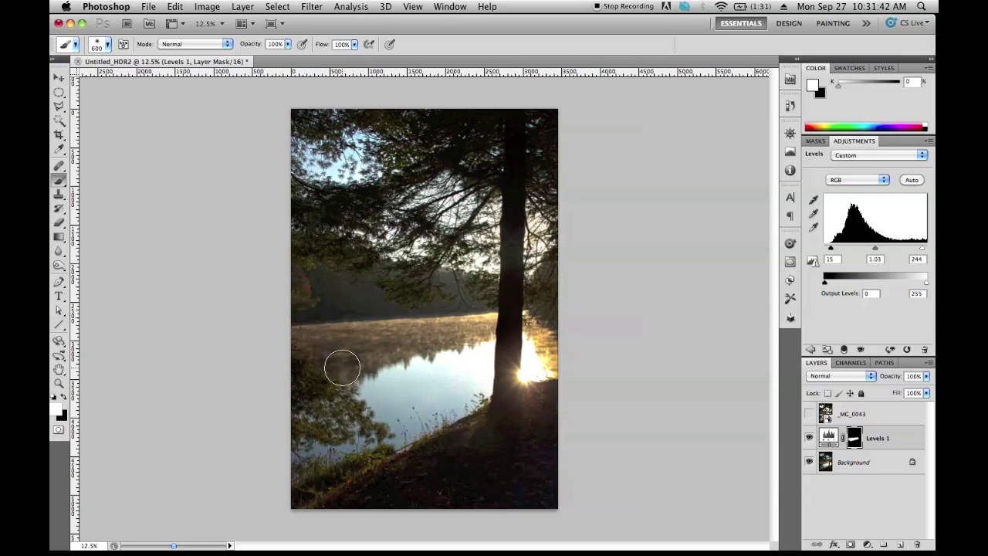
drag(267, 436, 366, 438)
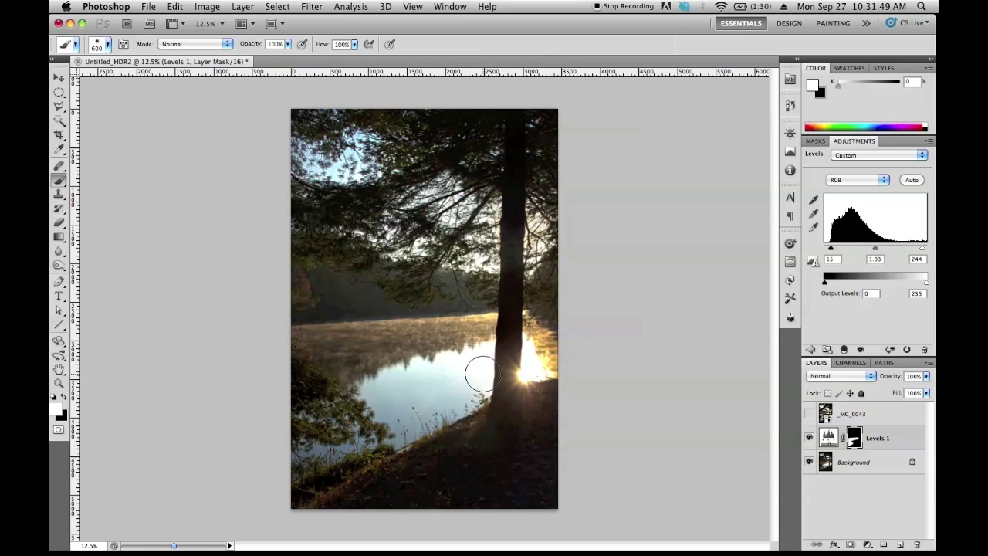
- Paint white on the Levels mask over the sunlit shore, the base of the tree trunk and the shaded ground below it
key(x)
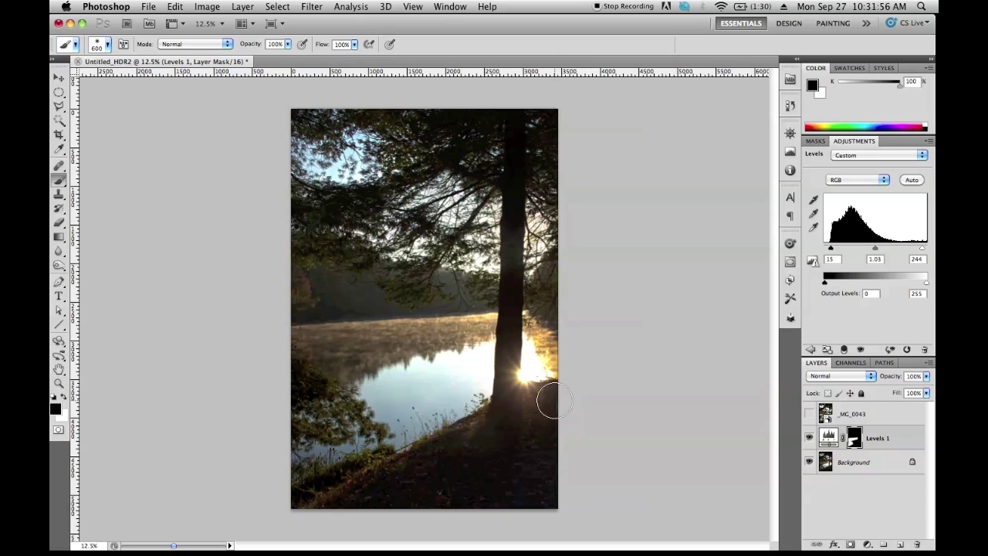
key(x)
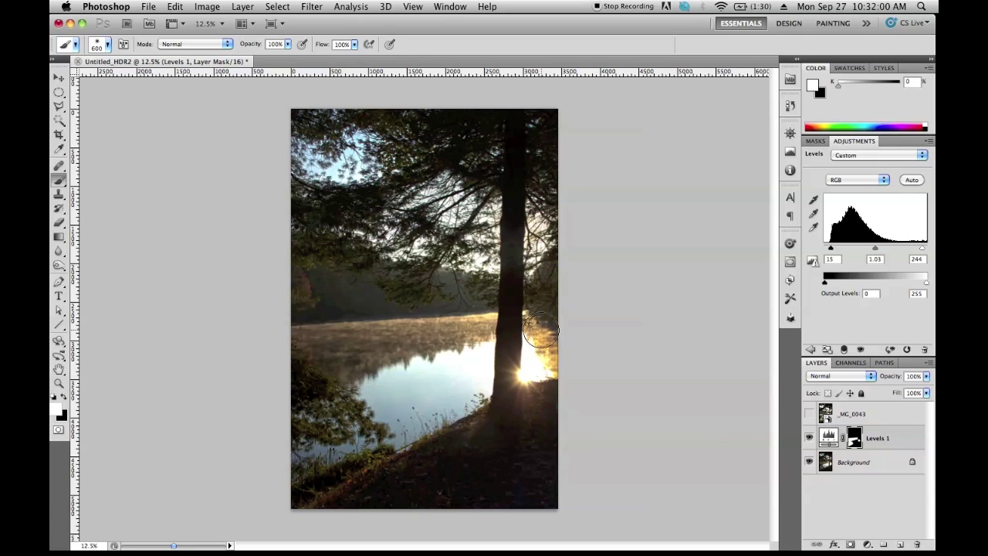
mouse_move(550, 363)
mouse_down()
mouse_move(536, 322)
mouse_move(530, 392)
mouse_move(505, 399)
mouse_move(494, 492)
mouse_up()
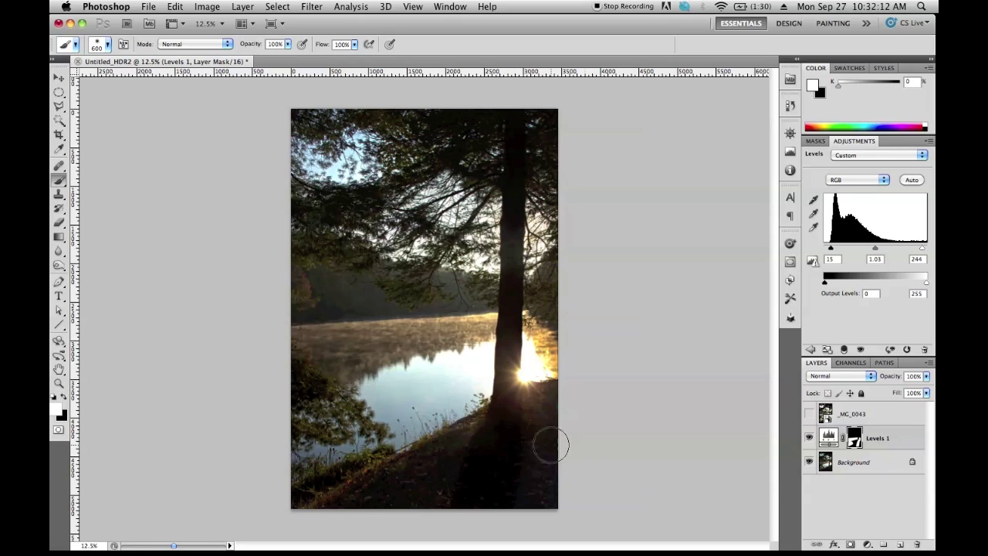
key(x)
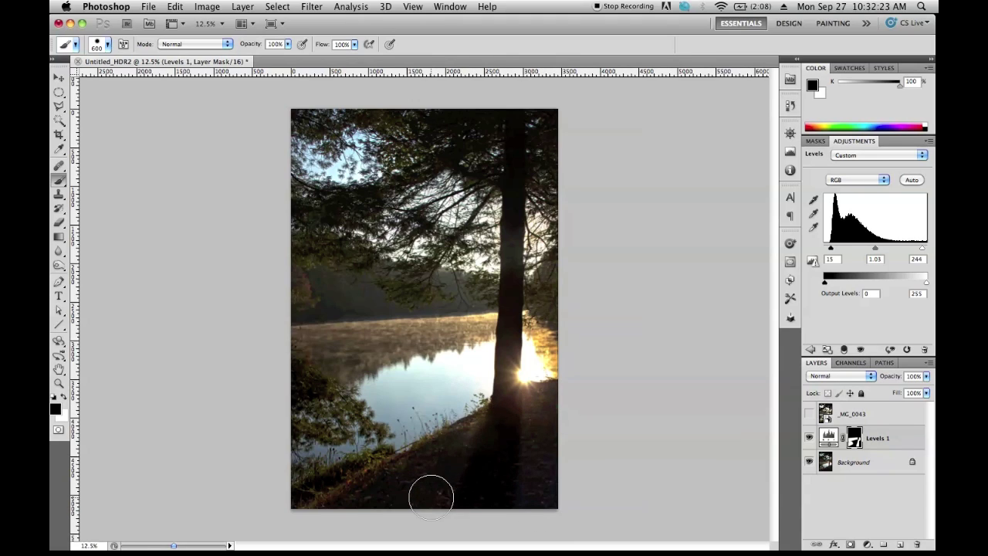
mouse_move(501, 539)
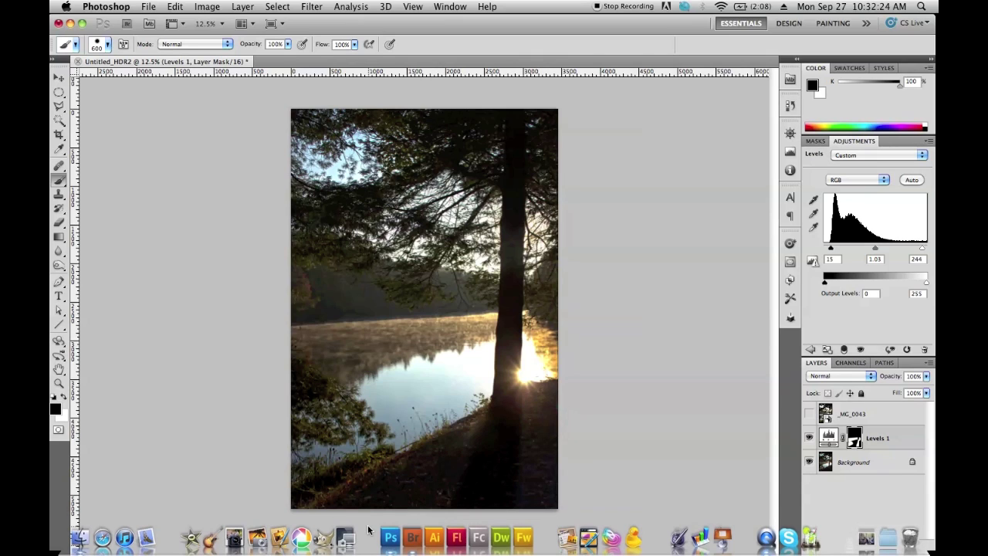
key(x)
key(bracketleft)
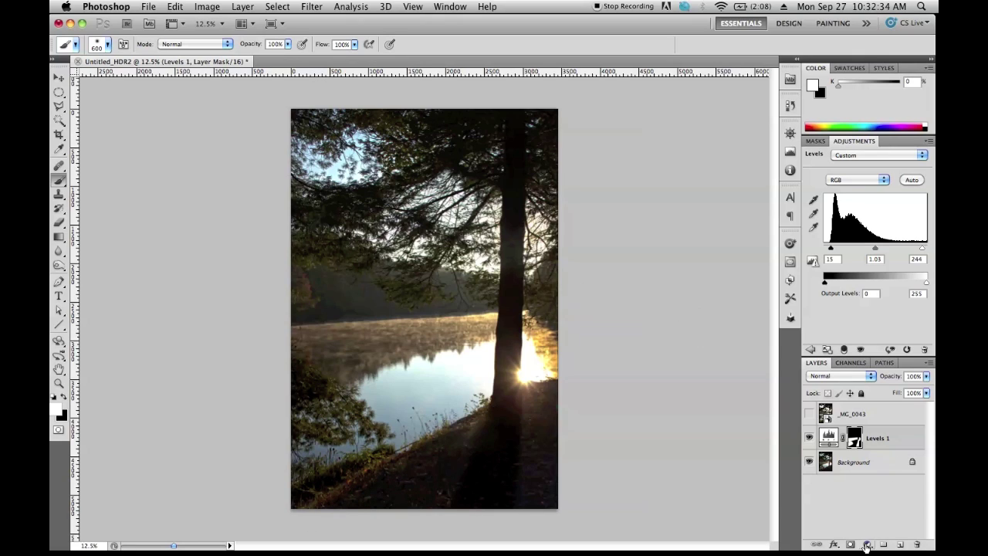
- Rename the masked Levels adjustment layer as Darken
double_click(875, 438)
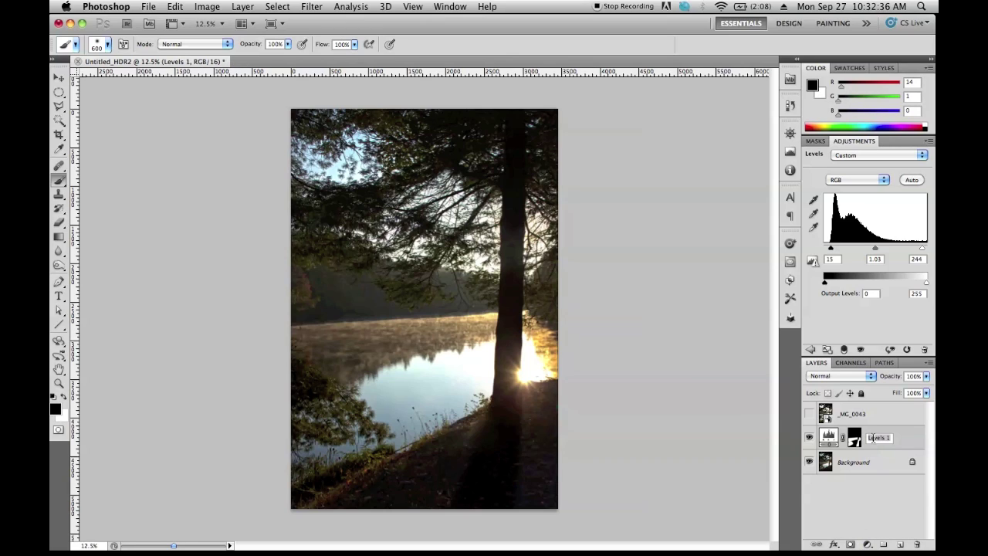
text(Darke)
click(868, 524)
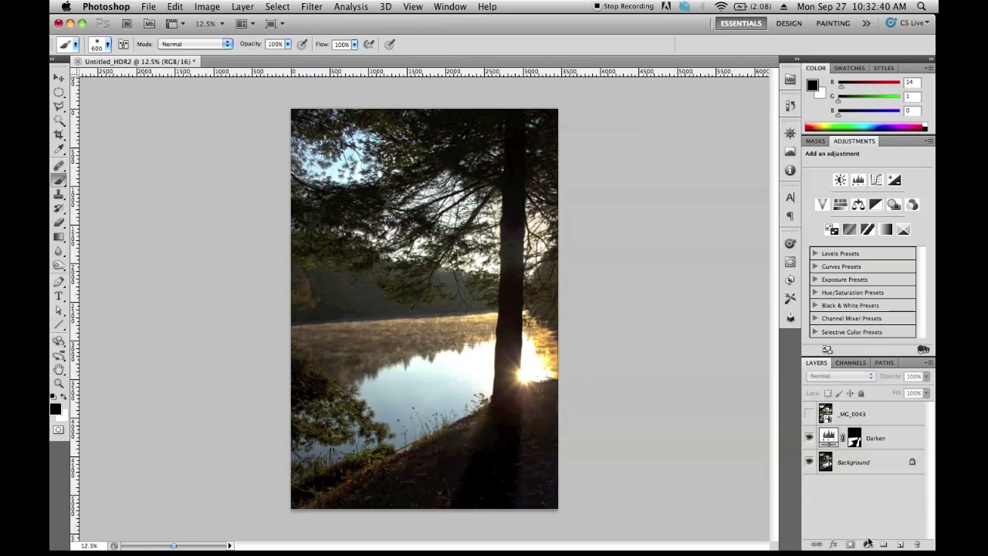
- Add a second Levels adjustment above Darken with input values of 6 for shadows, 1.00 for midtones and 238 for highlights
click(868, 545)
click(863, 355)
drag(824, 415, 828, 445)
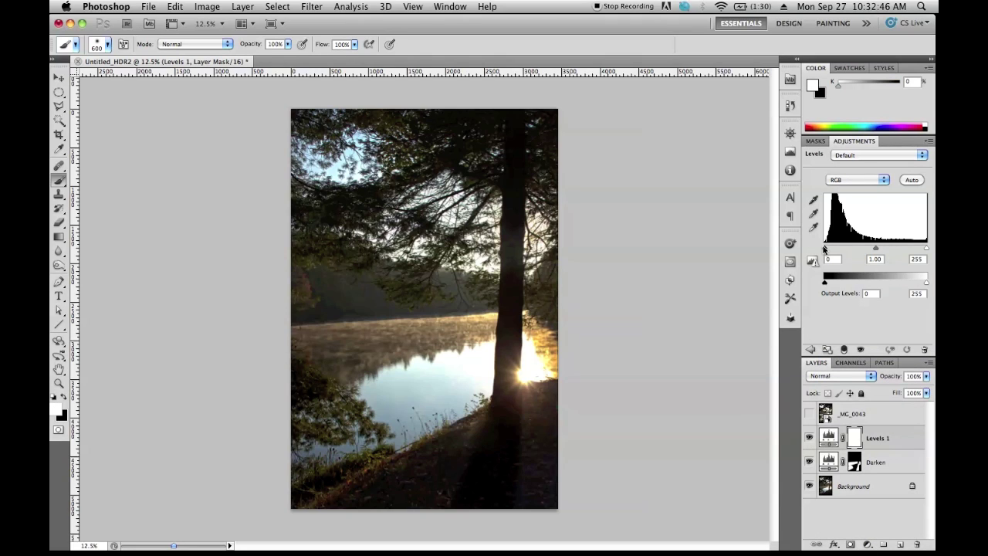
drag(825, 249, 827, 249)
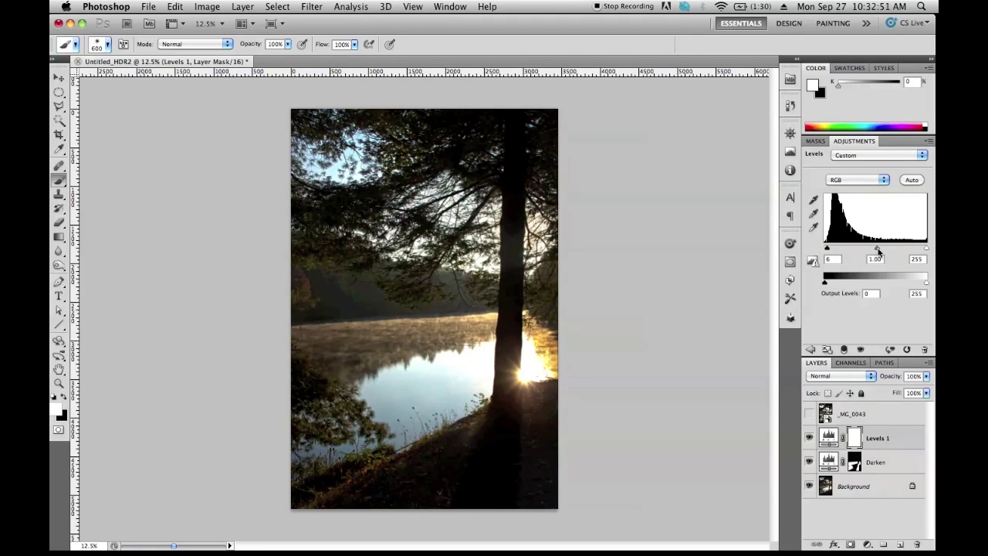
drag(878, 248, 873, 248)
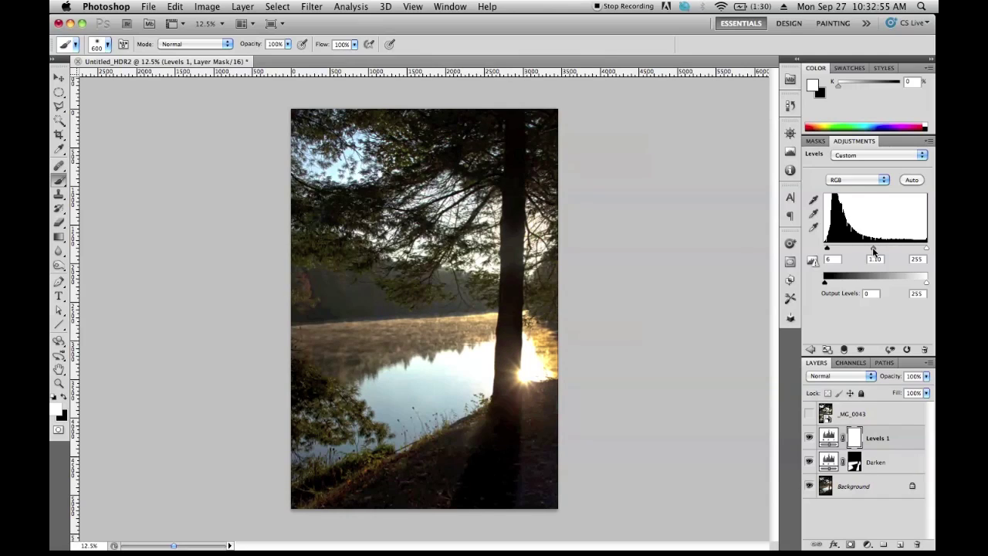
drag(873, 247, 871, 249)
drag(926, 247, 874, 250)
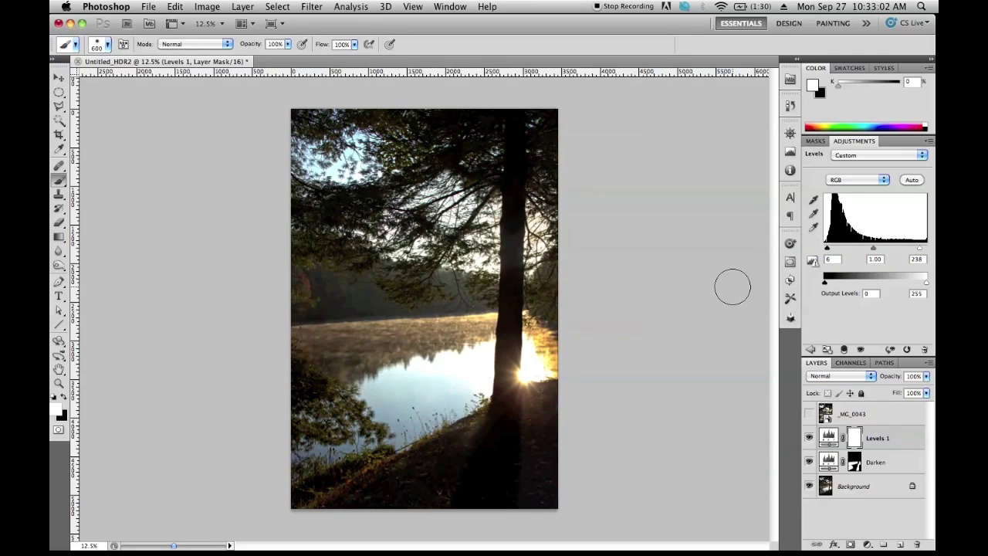
- Compare the image with the new Levels adjustment off and on, and set its highlight input level to 243
click(809, 438)
click(810, 438)
click(810, 438)
click(809, 438)
click(809, 438)
click(809, 438)
click(810, 438)
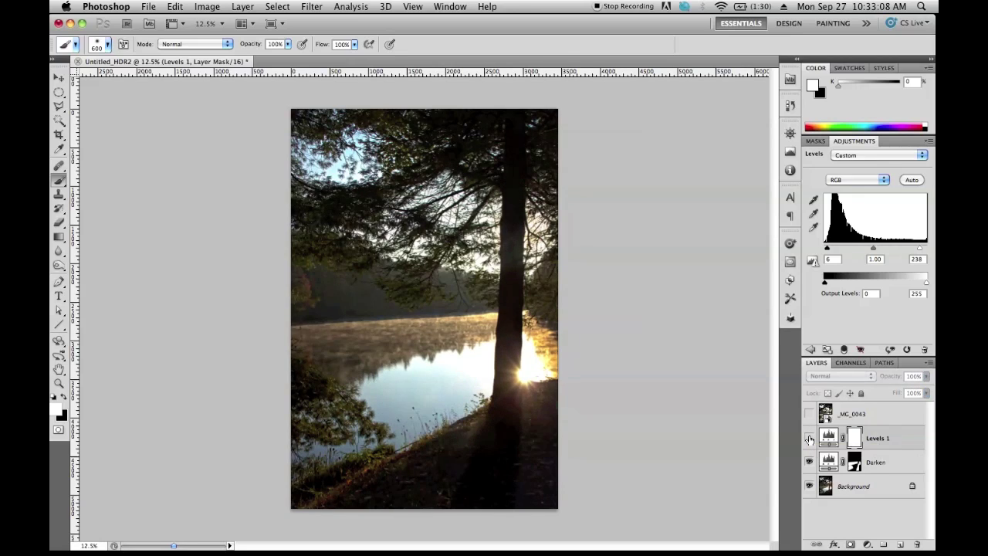
click(809, 438)
click(809, 437)
click(809, 438)
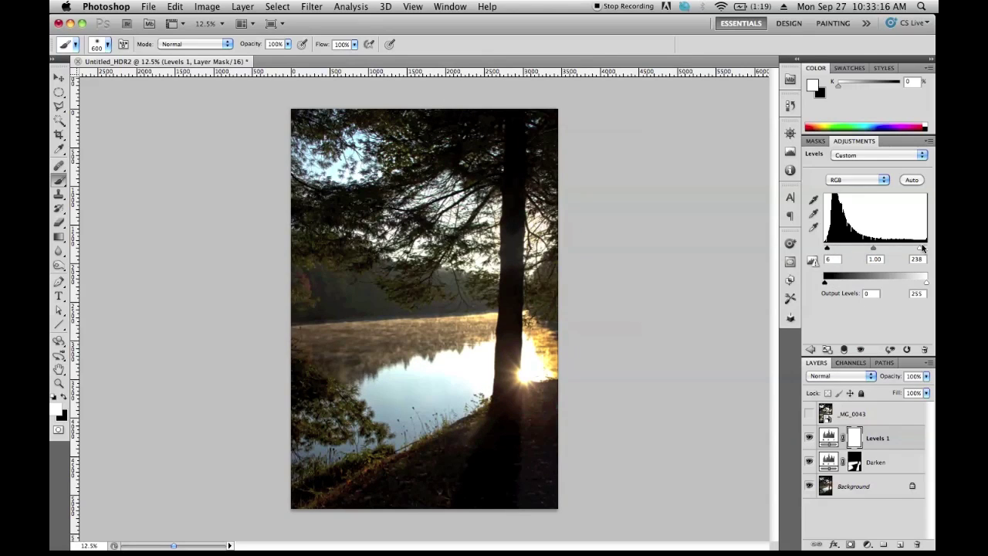
drag(921, 249, 922, 250)
- Compare the adjusted HDR image with the original exposure by repeatedly showing and hiding the _MG_0043 layer
click(809, 415)
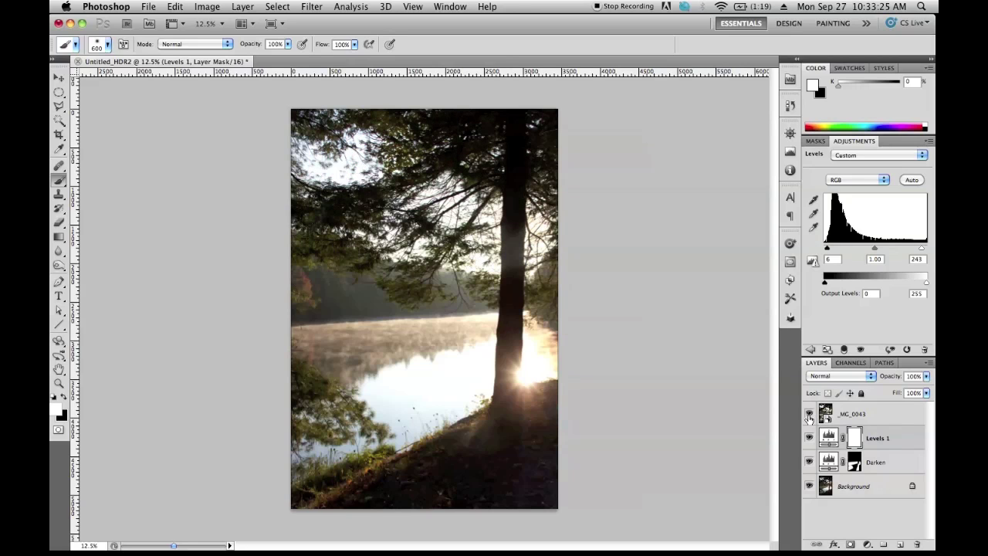
click(809, 414)
click(809, 415)
click(809, 414)
click(809, 415)
click(810, 415)
click(809, 415)
click(809, 416)
click(810, 416)
click(809, 415)
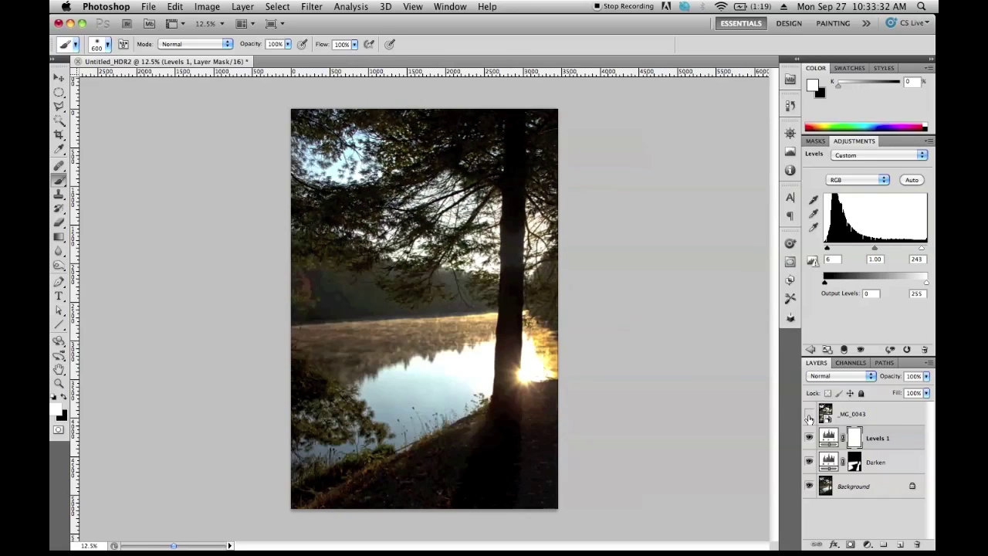
click(809, 416)
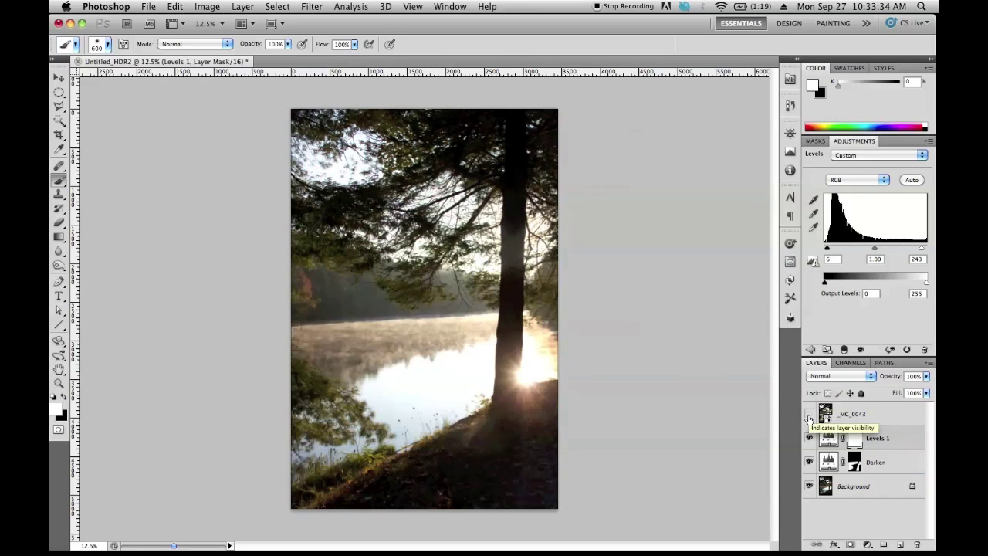
click(810, 415)
click(809, 416)
click(809, 416)
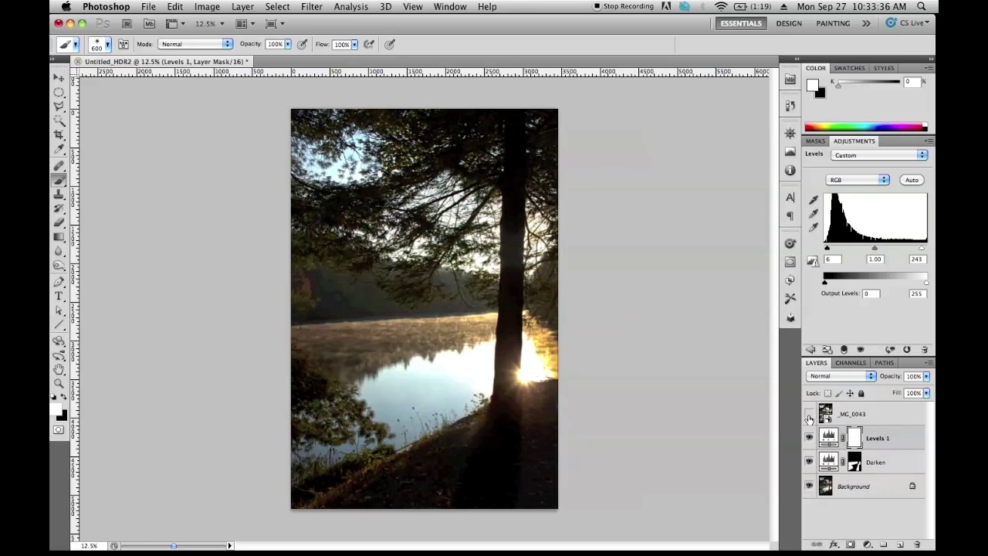
- Retouch the Darken layer's mask around the tree base using 37% grey and a brush reduced to 300 px
click(829, 466)
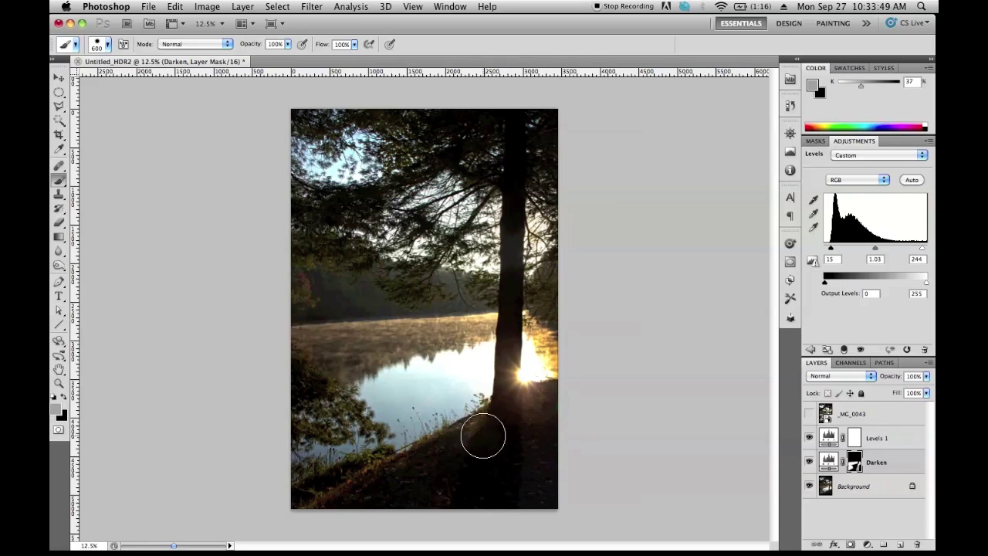
key(x)
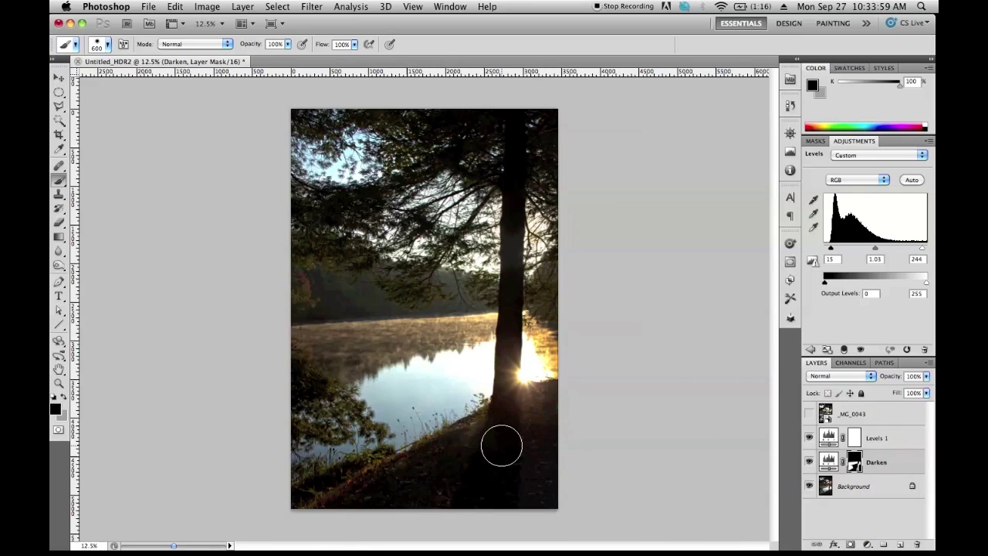
key(x)
key(bracketleft)
key(bracketleft)
key(bracketleft)
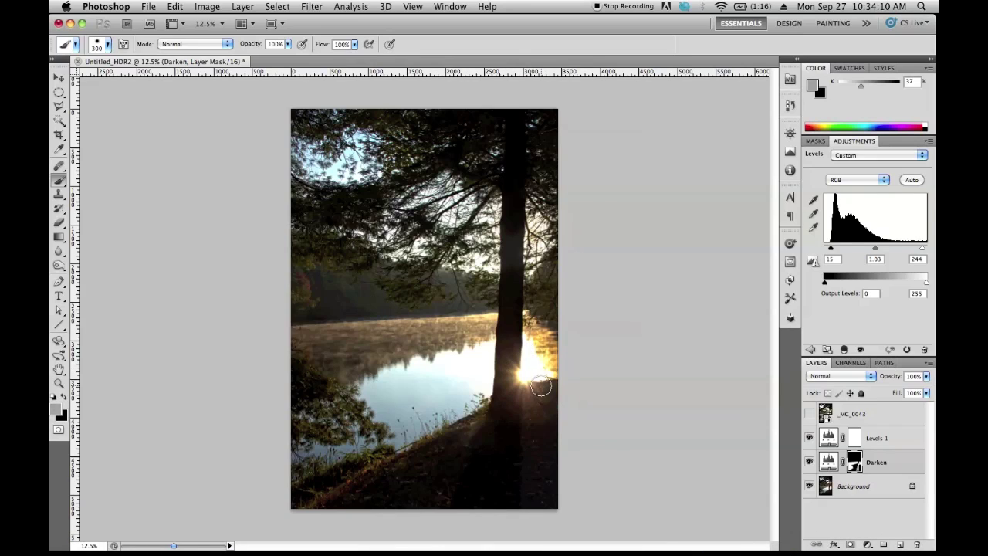
key(x)
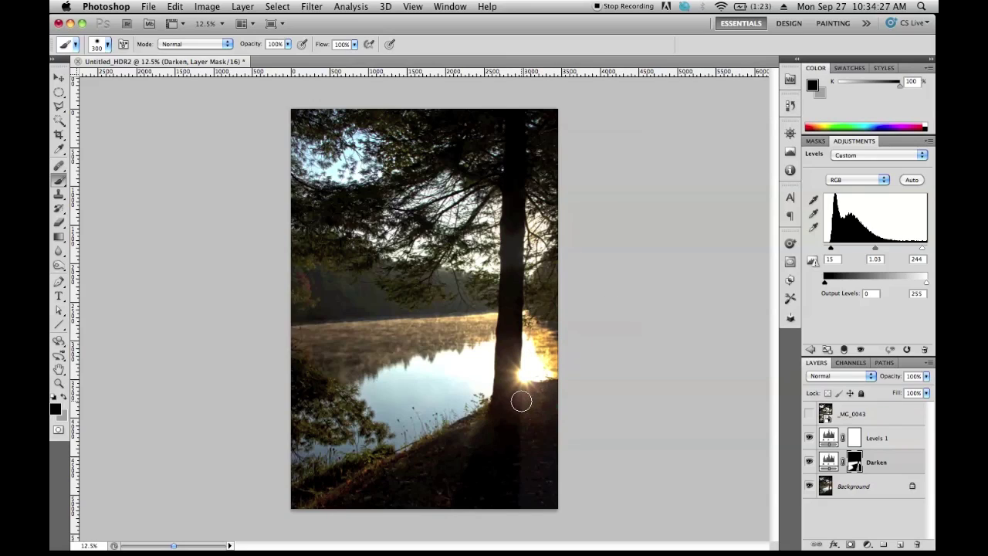
- Make the _MG_0043 layer visible, select it and add a pixel mask to it
click(808, 417)
click(808, 417)
click(833, 418)
click(810, 417)
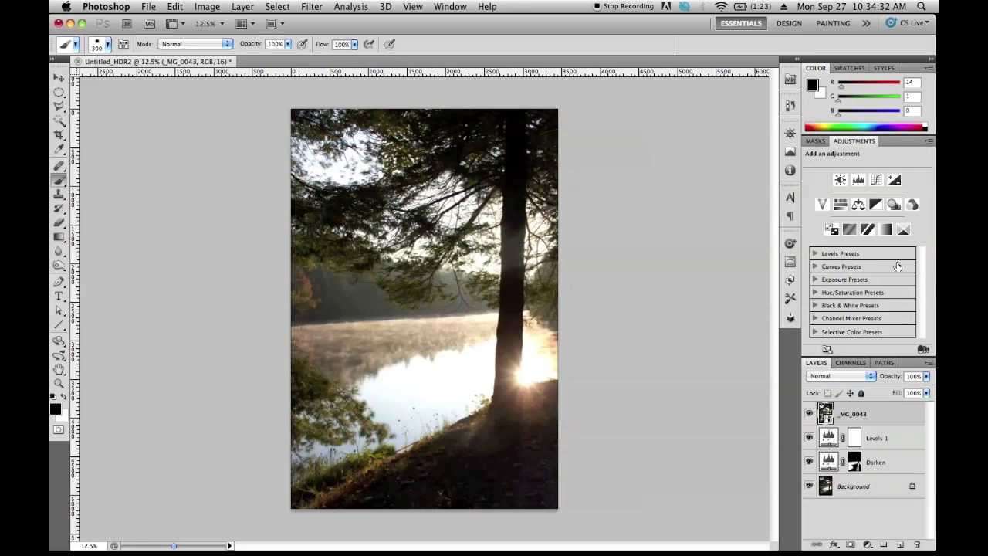
click(817, 141)
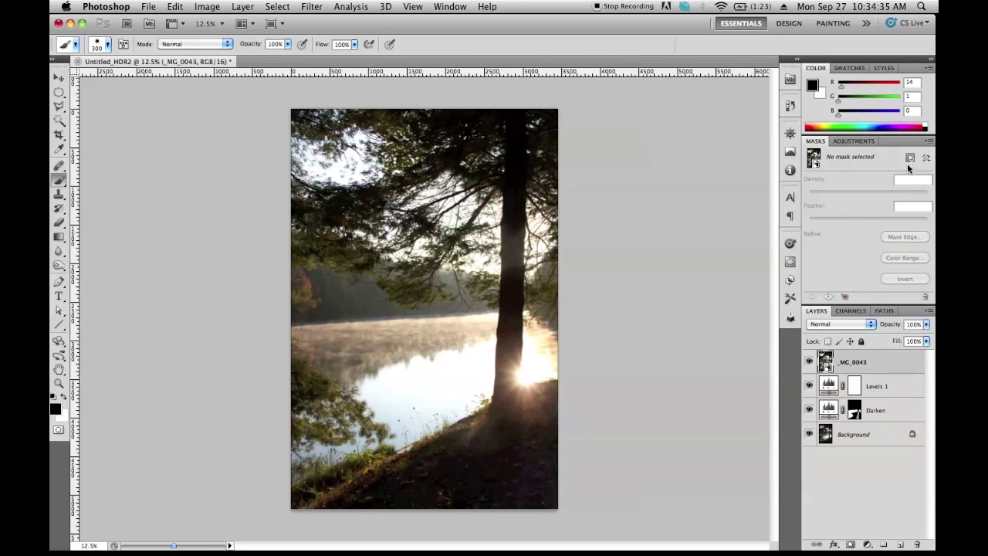
click(911, 158)
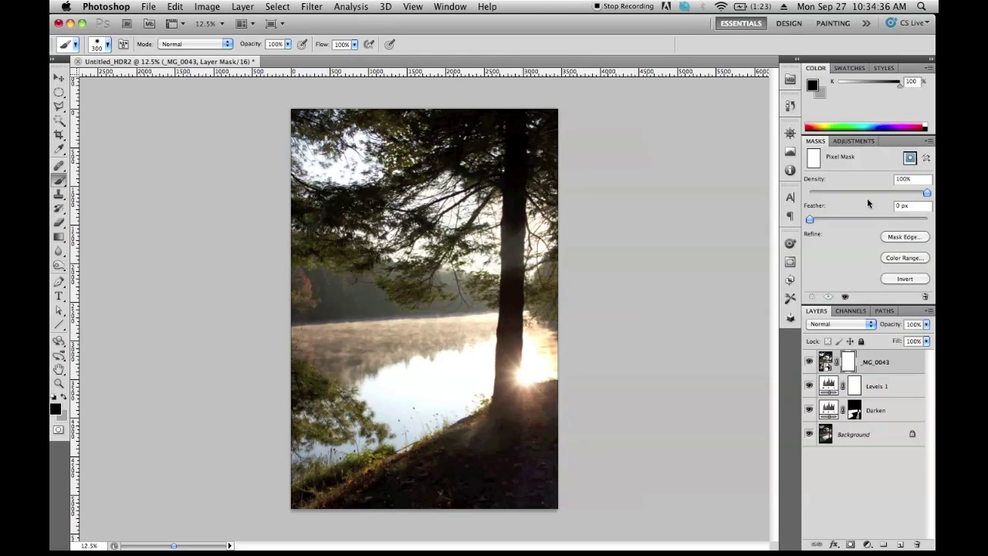
- Select the whole canvas, fill the _MG_0043 layer's mask with black and clear the selection
key(super+a)
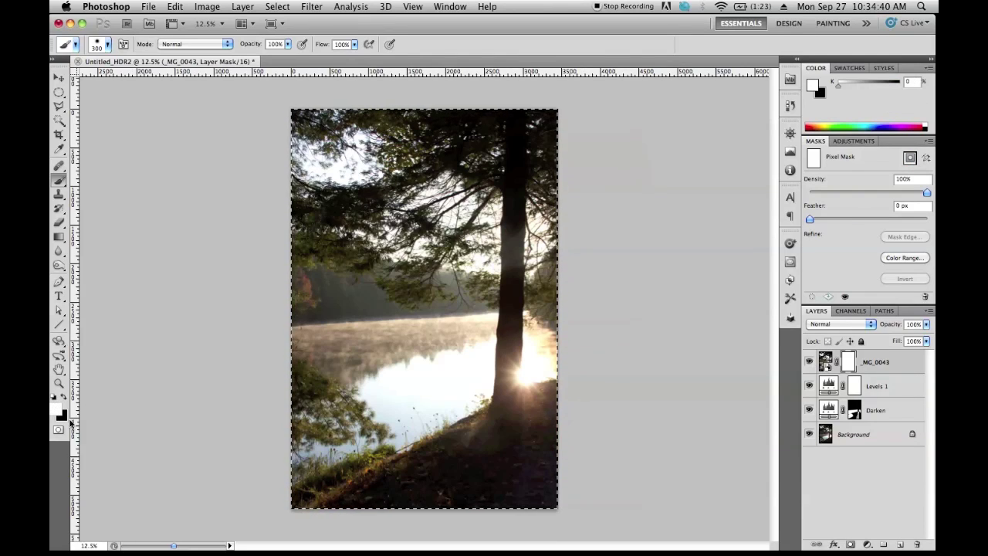
key(x)
key(BackSpace)
key(super+d)
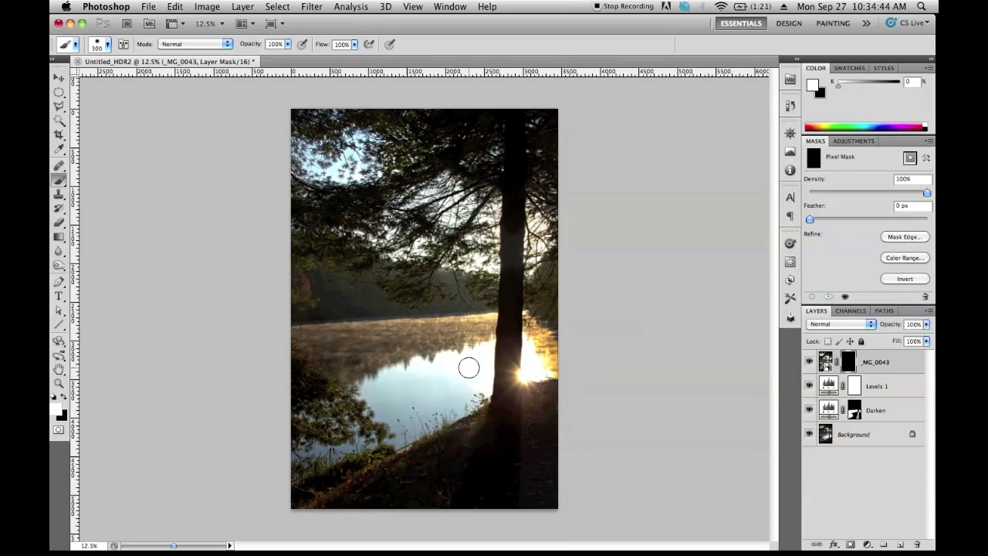
- Paint white on the _MG_0043 mask over the sunburst beside the trunk with a 600 px brush
key(bracketright)
key(bracketright)
key(bracketright)
drag(527, 376, 527, 391)
mouse_move(539, 374)
mouse_down()
mouse_move(525, 357)
mouse_move(511, 363)
mouse_move(502, 380)
mouse_move(520, 397)
mouse_move(522, 359)
mouse_move(522, 381)
mouse_up()
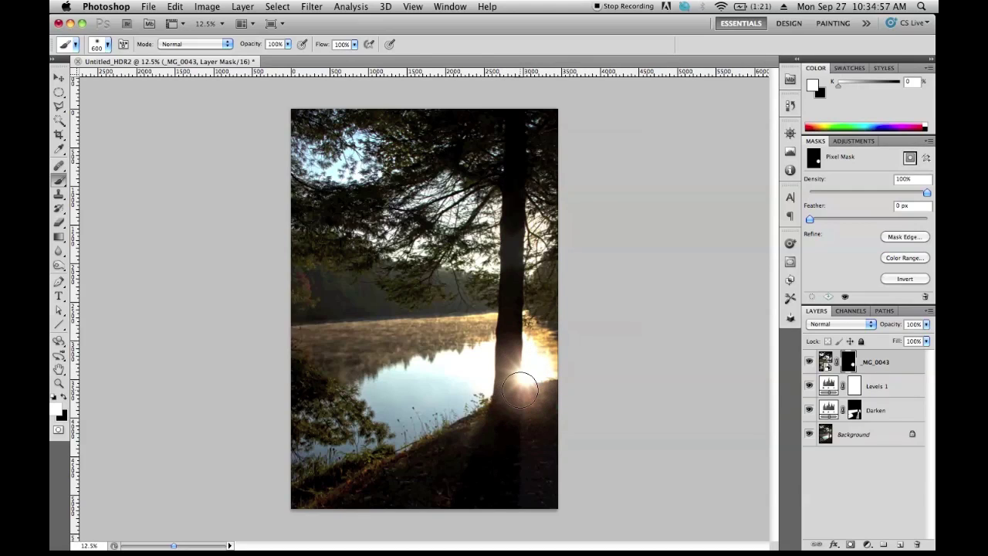
- Try the Overlay blend mode on the _MG_0043 layer, and change it to Soft Light
click(836, 329)
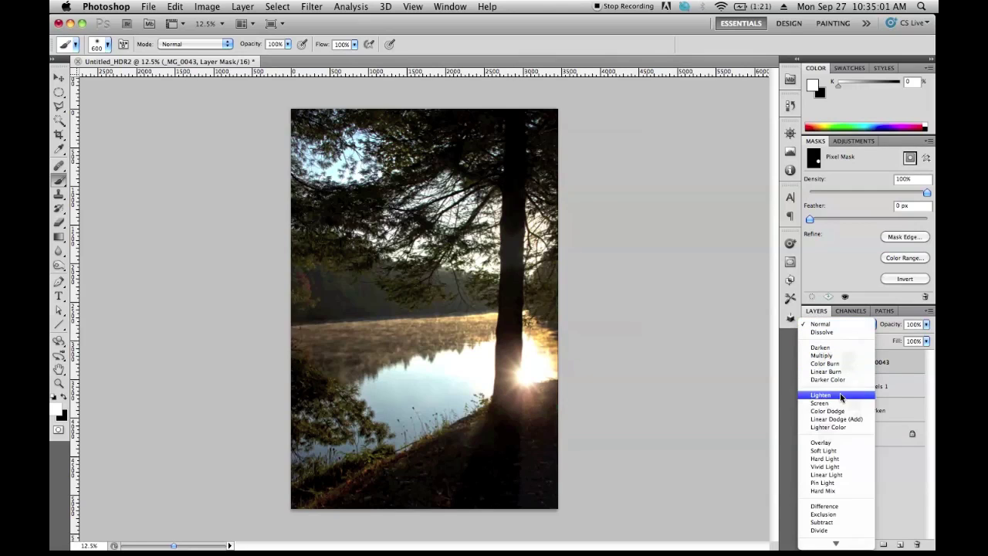
click(828, 443)
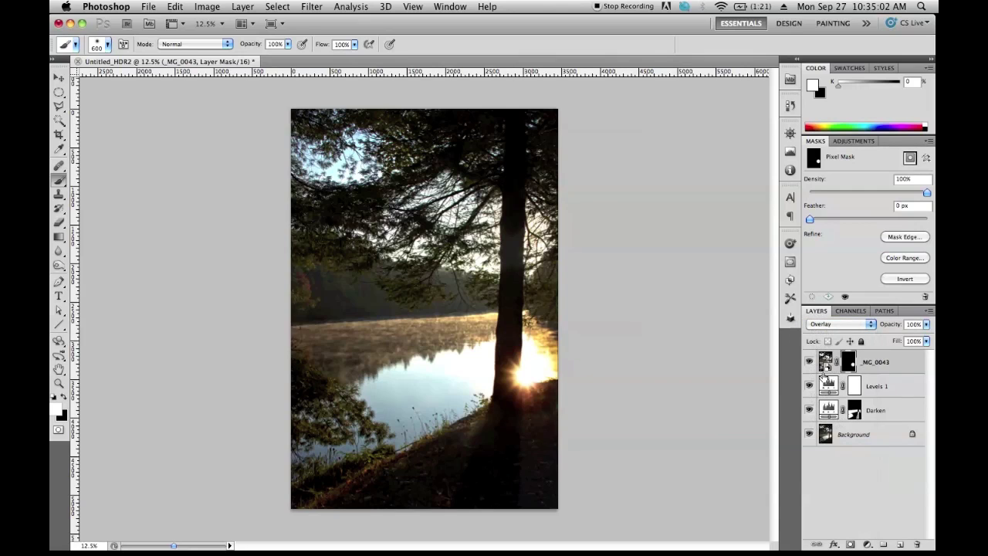
click(829, 325)
click(830, 334)
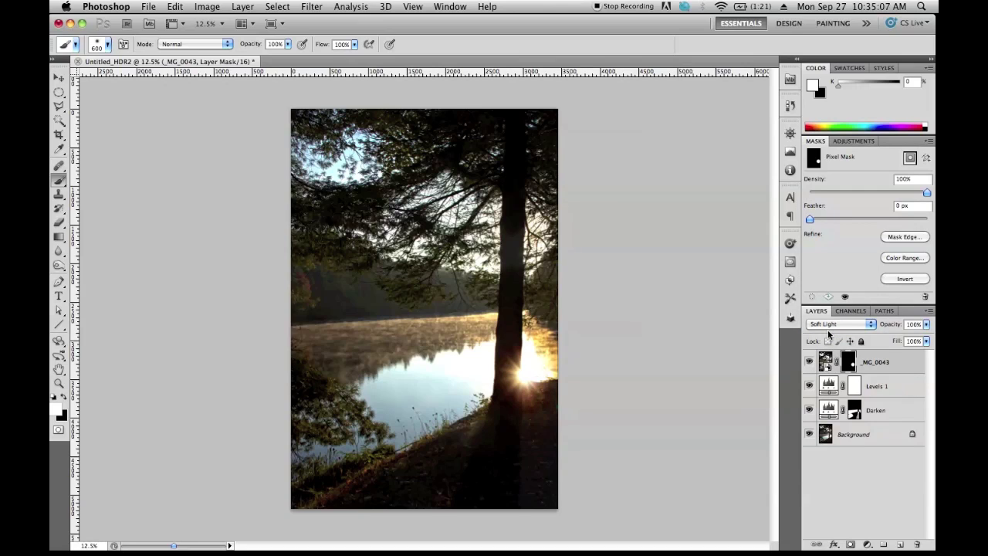
- Try the Hard Light, Screen and Lighten blend modes on the _MG_0043 layer
click(830, 325)
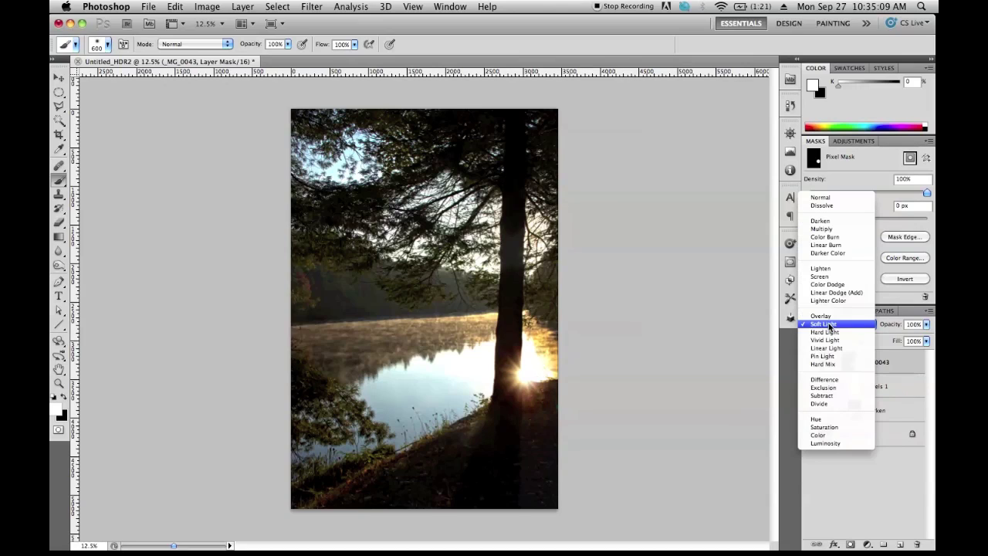
click(830, 332)
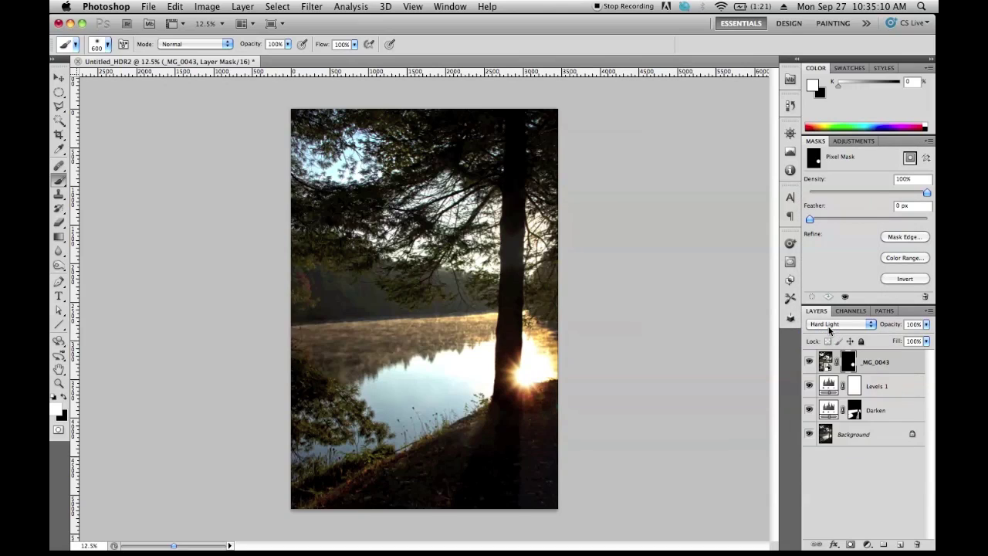
click(831, 328)
click(832, 269)
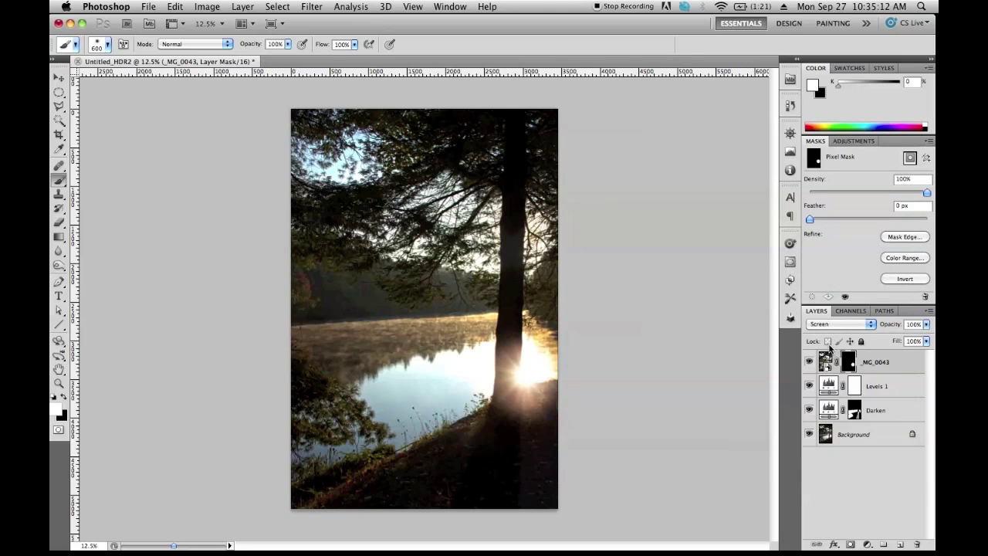
click(830, 327)
click(830, 317)
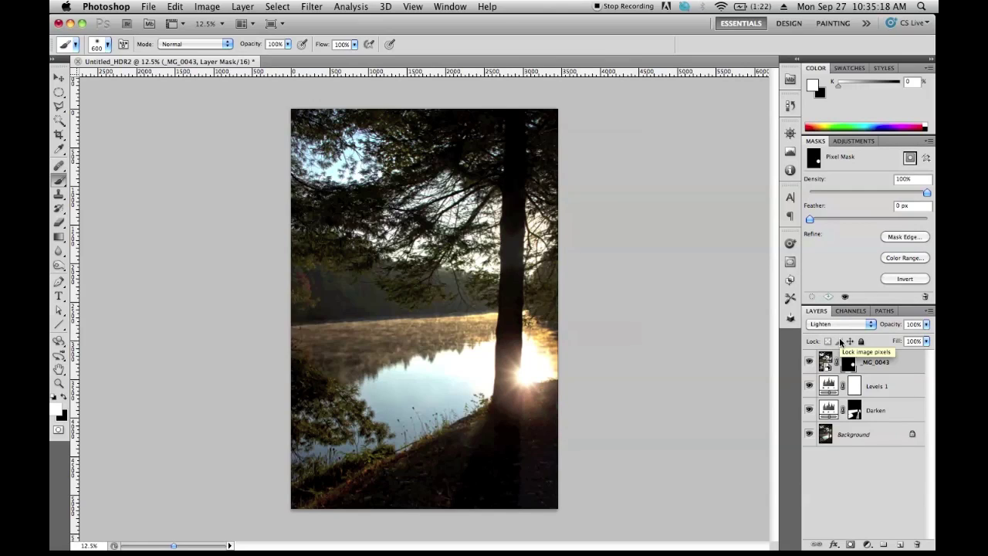
- Try the Lighter Color and Linear Dodge (Add) blend modes on the _MG_0043 layer, and change it to Overlay
click(835, 324)
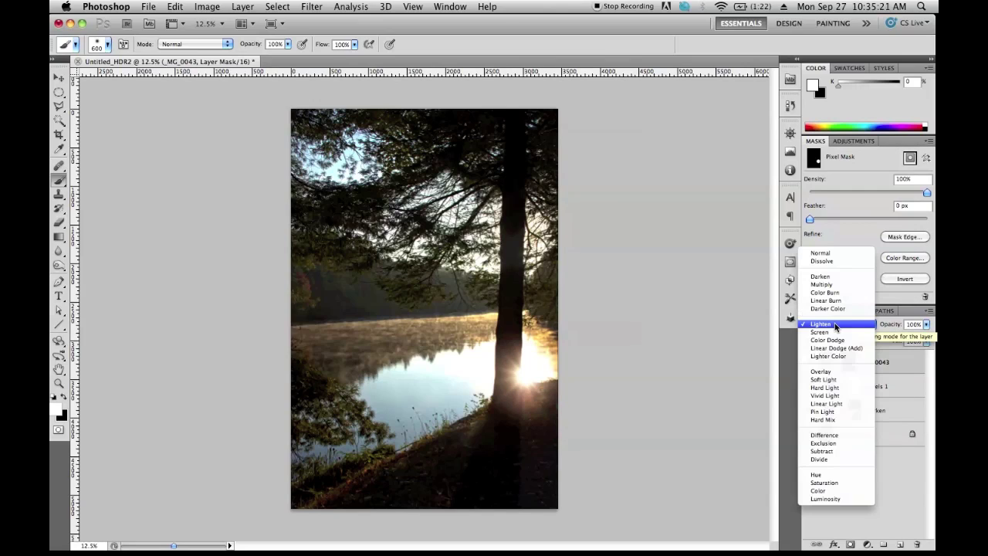
click(834, 355)
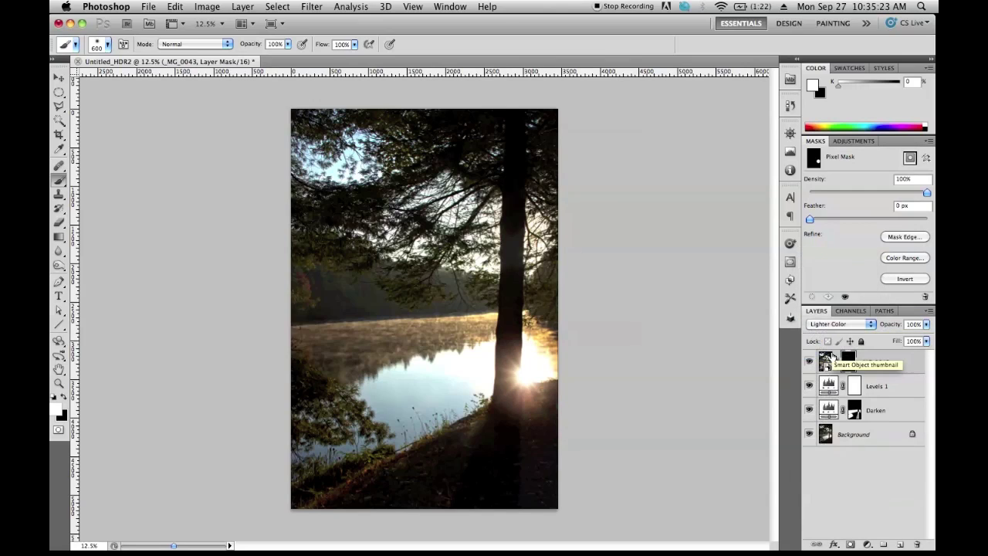
click(832, 327)
click(830, 319)
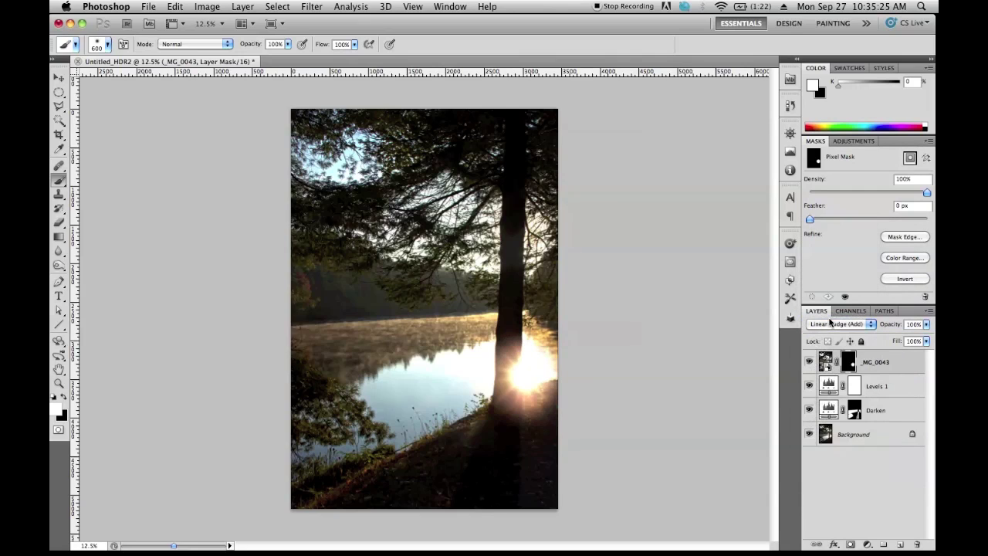
click(831, 328)
click(825, 347)
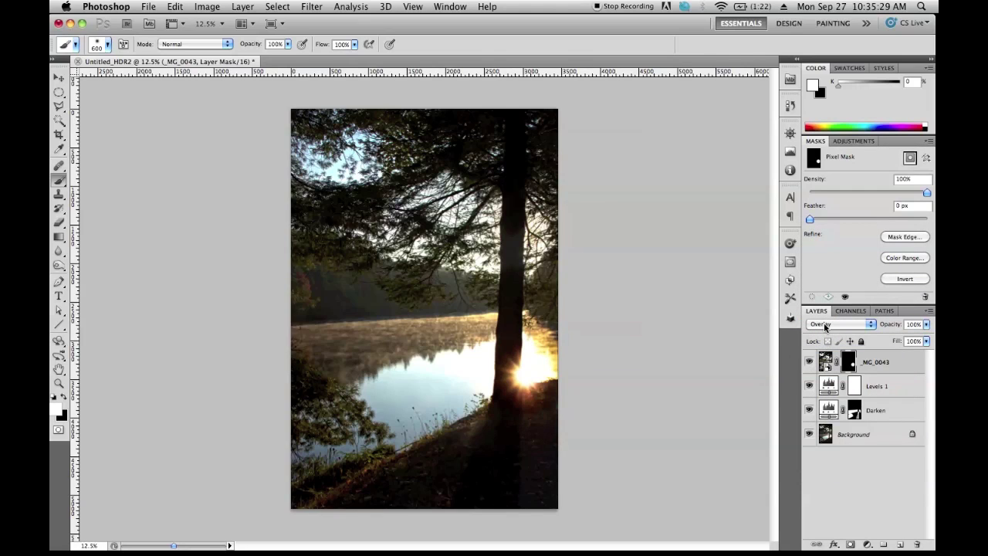
- Paint black on the _MG_0043 mask around the sunburst to shrink the revealed area, and compare the image with the layer hidden and shown
drag(541, 397, 547, 393)
key(x)
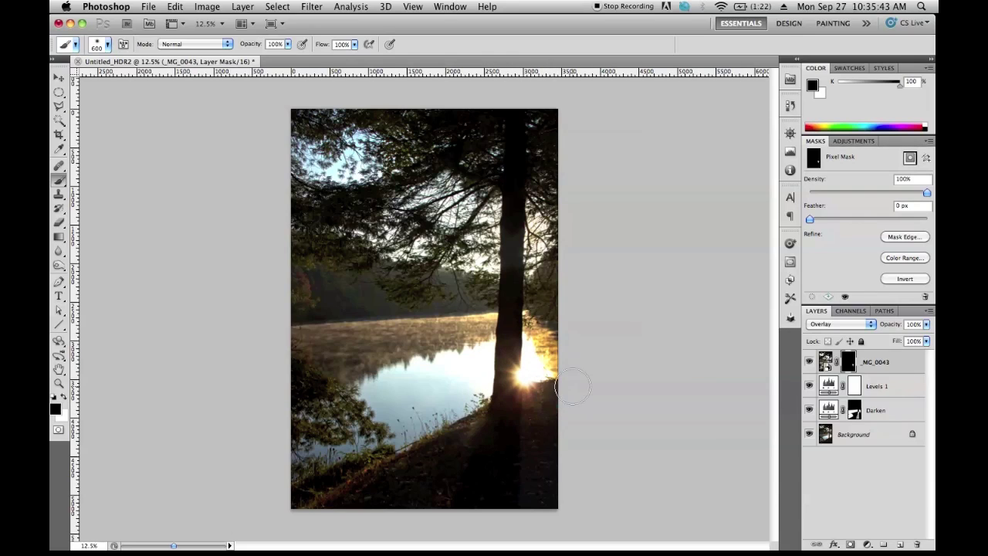
click(809, 363)
click(809, 363)
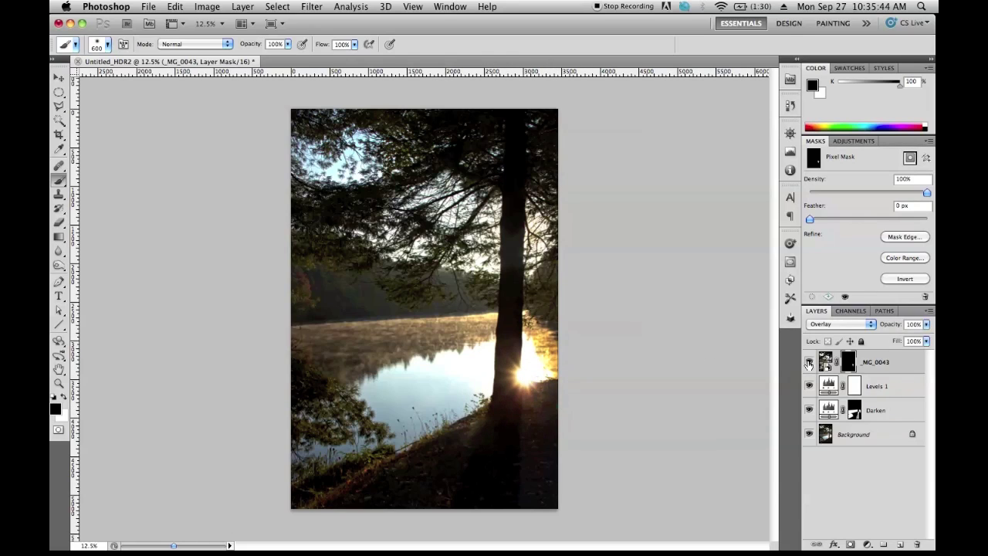
- Select the _MG_0043 layer's image instead of its mask and try the Screen blend mode
click(827, 363)
click(840, 323)
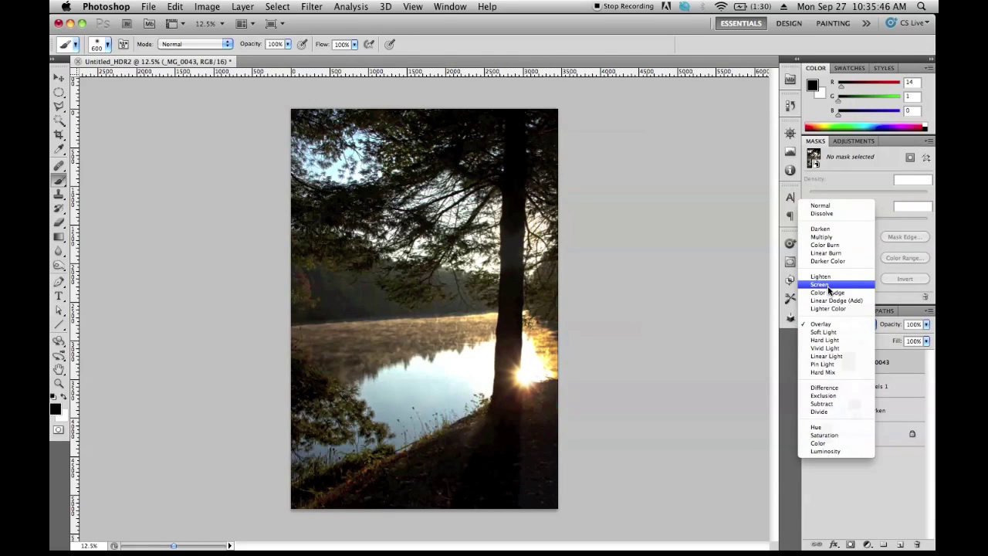
click(828, 290)
key(Up)
key(Up)
key(Up)
key(Up)
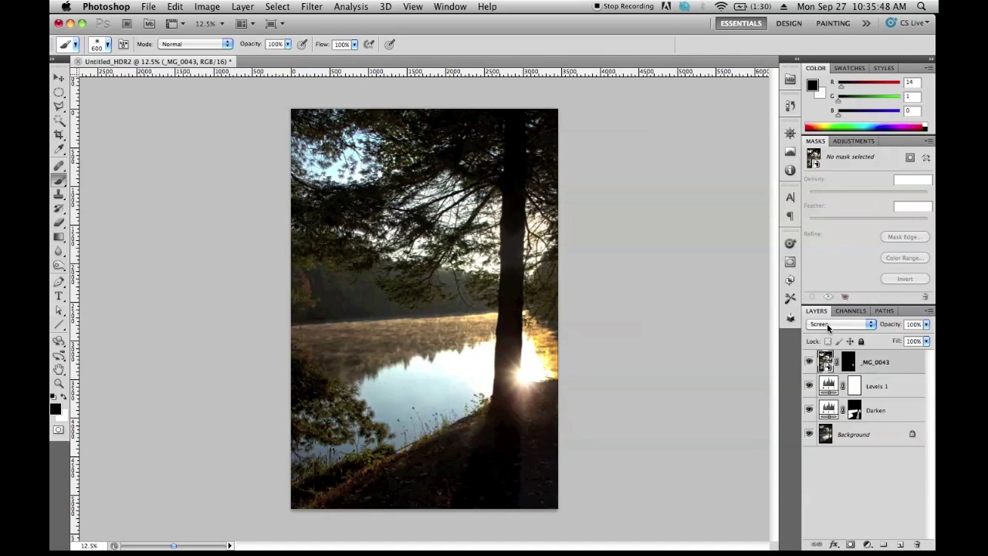
- Try the Lighten and Color Dodge blend modes on the _MG_0043 layer, and return it to Screen
click(828, 328)
click(828, 324)
click(828, 326)
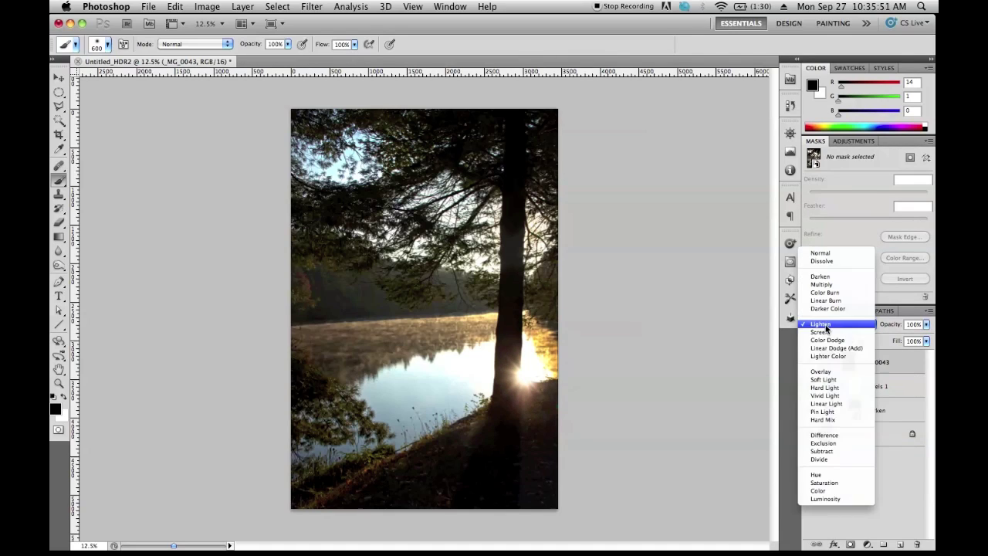
click(826, 340)
click(827, 329)
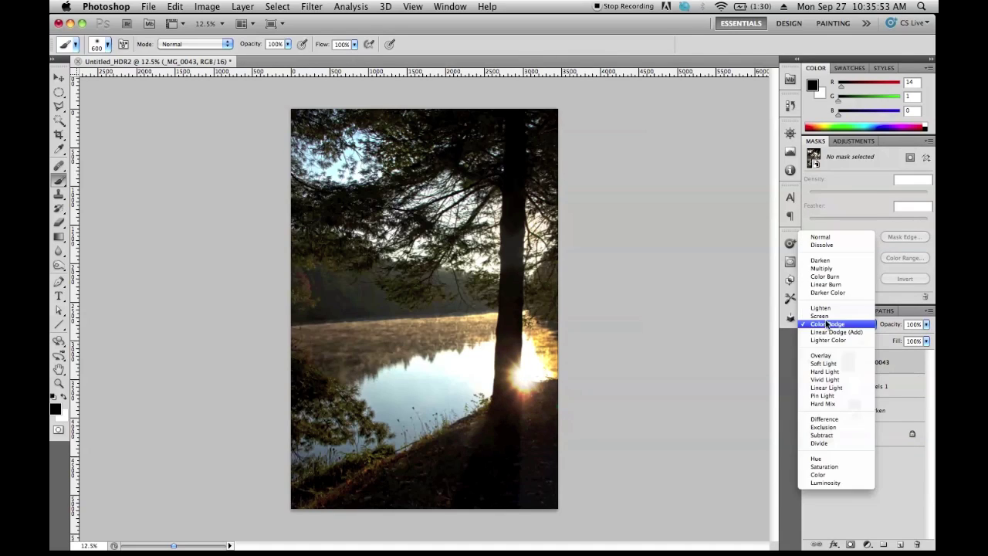
click(827, 315)
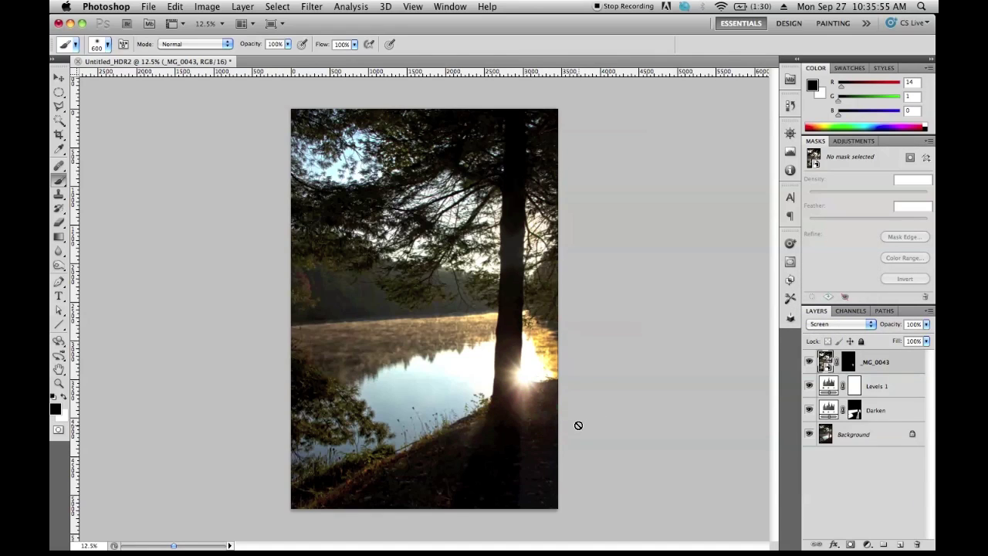
- Select the _MG_0043 layer's mask and paint a dab of white over the sunburst at the trunk's edge
click(849, 363)
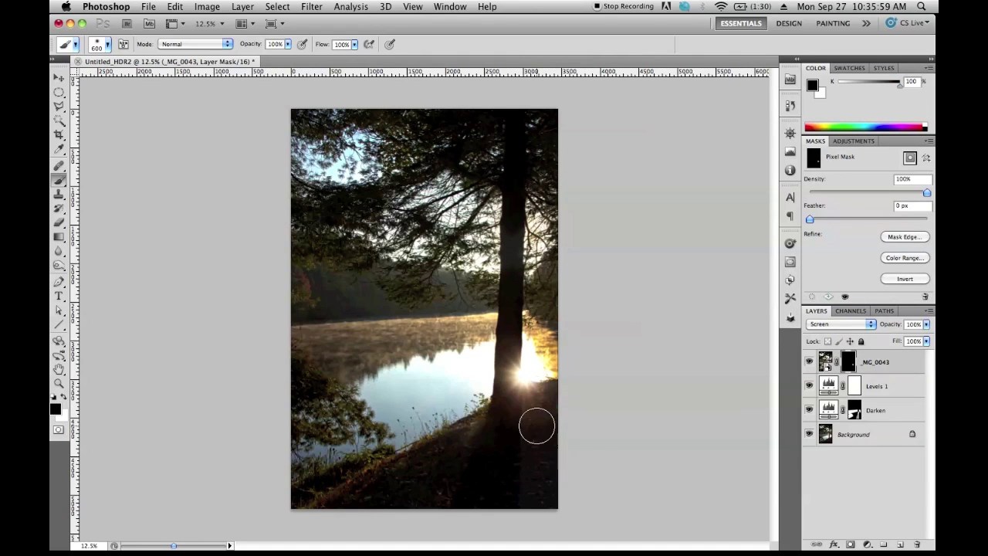
key(x)
click(523, 378)
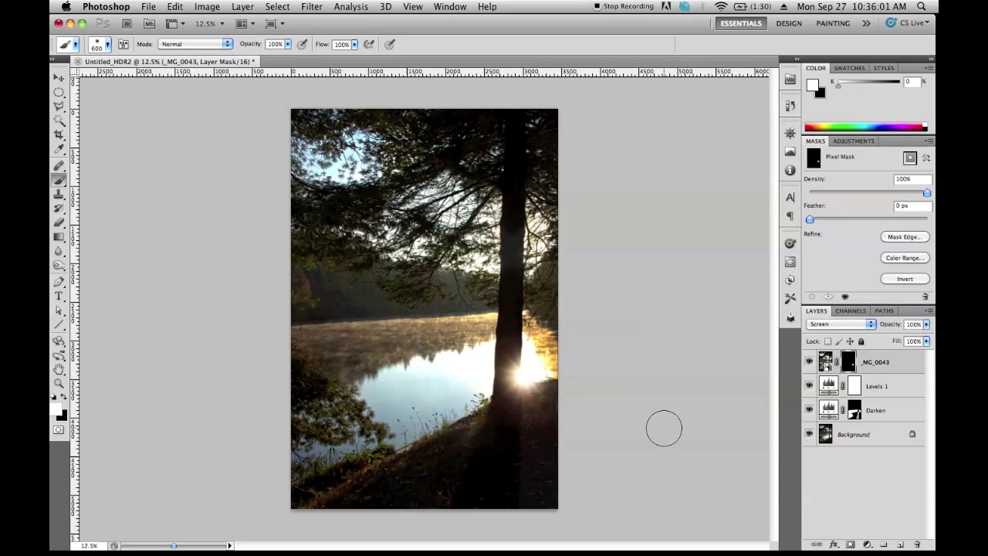
- Set the _MG_0043 layer's blend mode to Soft Light and compare the image with the layer hidden and shown
click(829, 325)
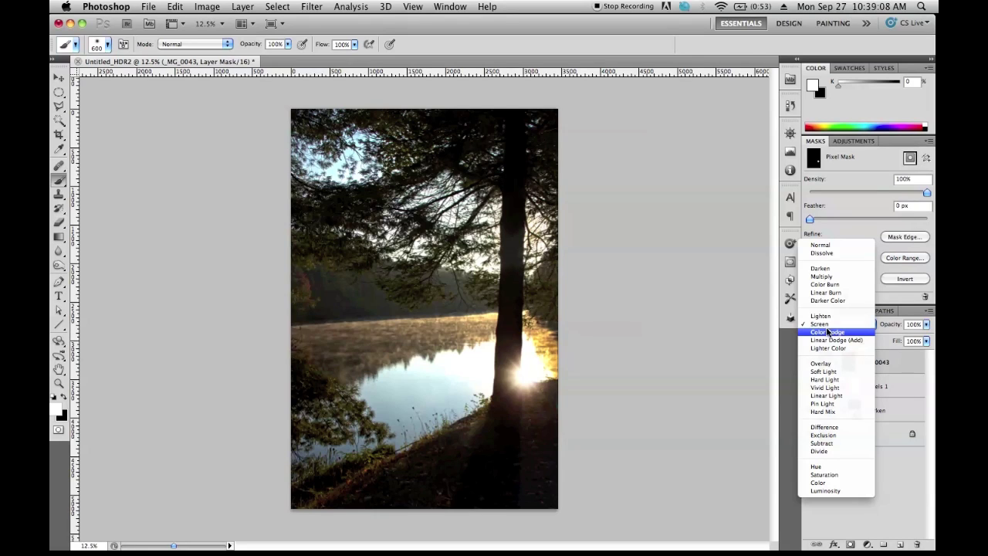
click(824, 371)
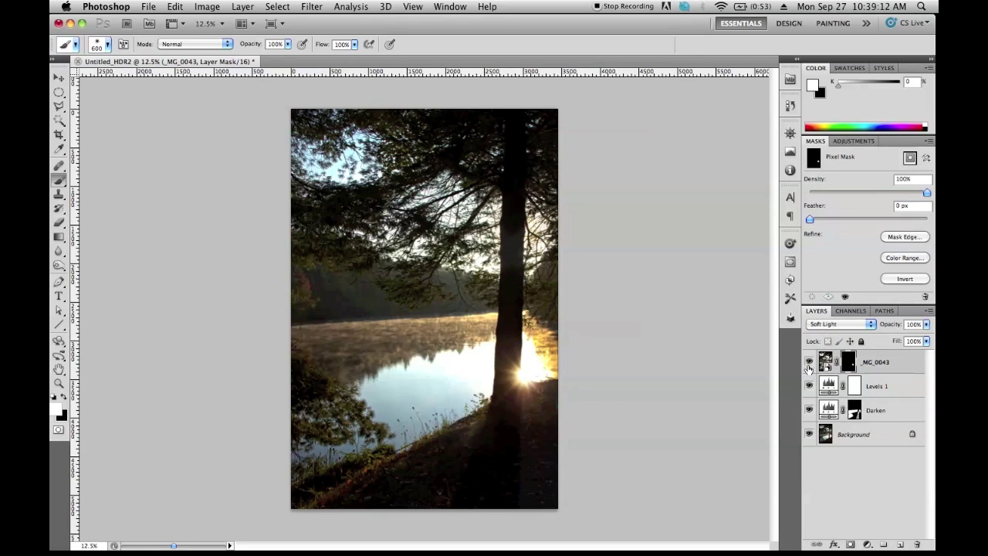
click(808, 363)
click(809, 363)
click(808, 363)
click(809, 363)
click(809, 363)
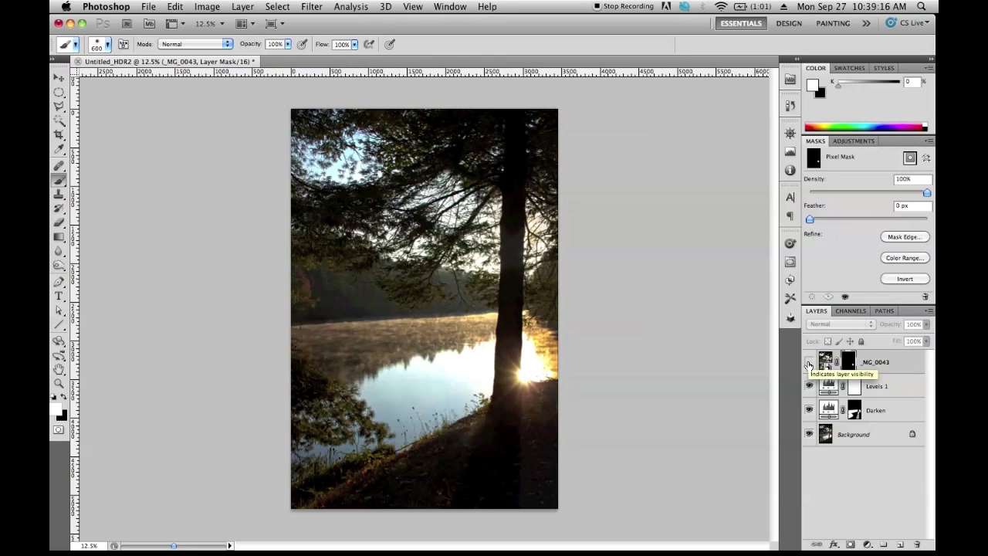
click(809, 363)
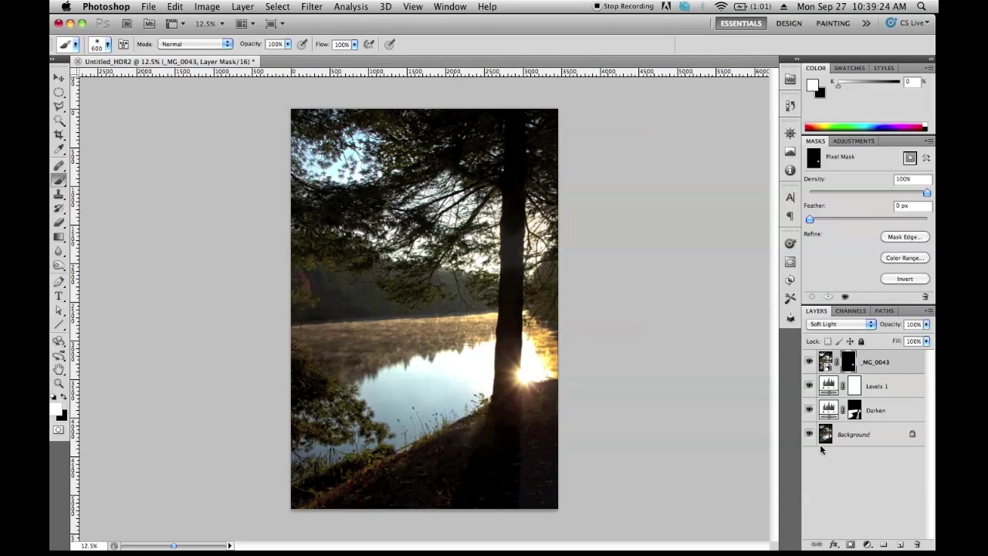
- Add a Levels adjustment directly above the Background layer with black input 3 and midtones 1.10
double_click(854, 434)
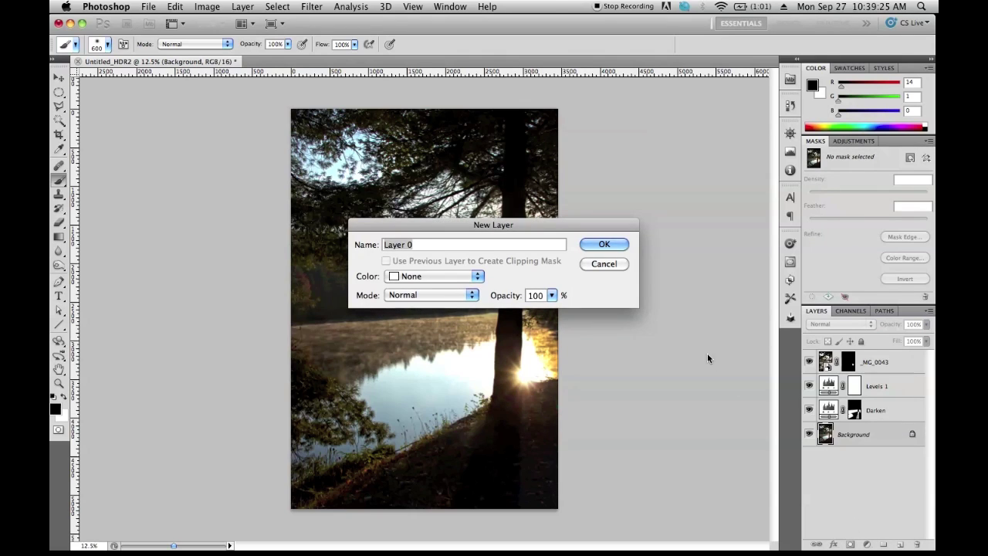
click(606, 264)
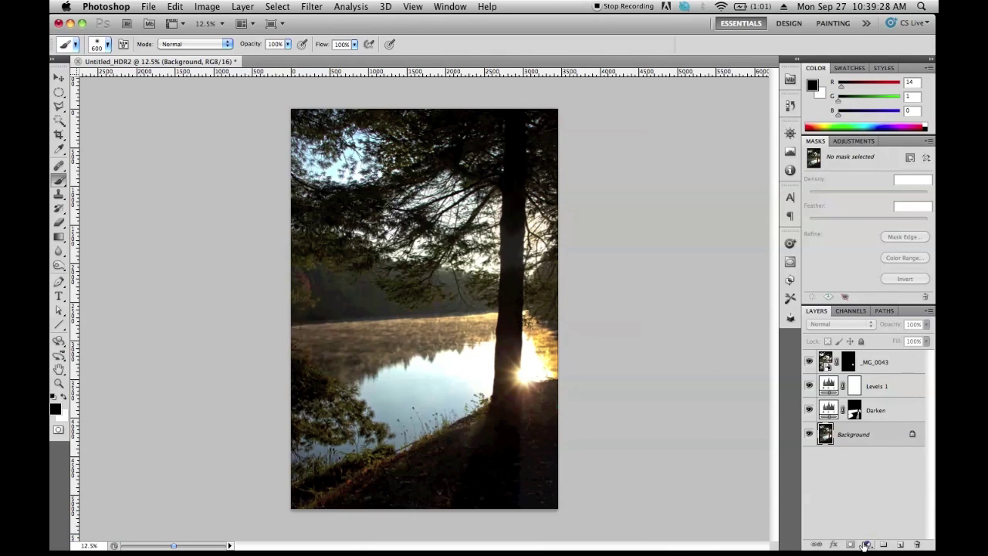
click(867, 545)
click(847, 354)
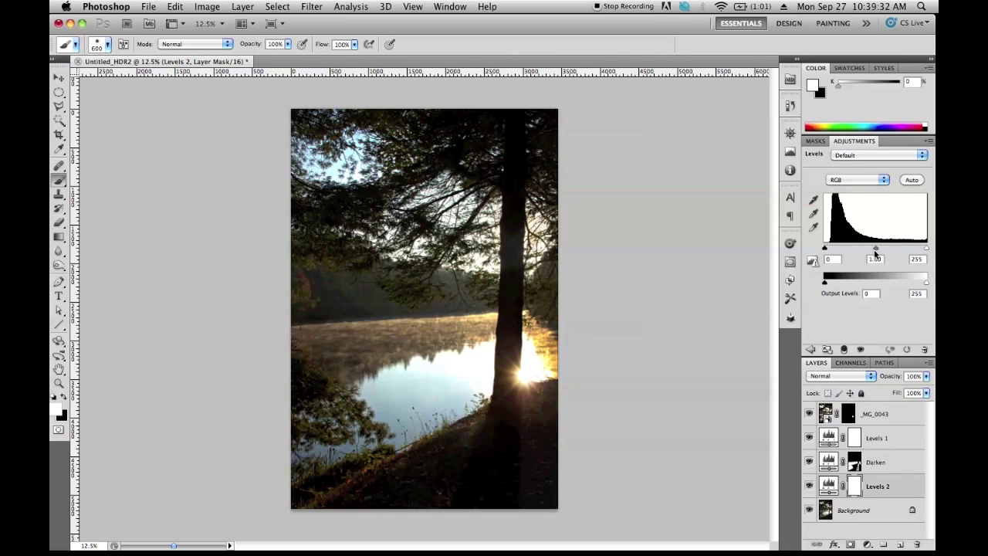
drag(876, 250, 873, 249)
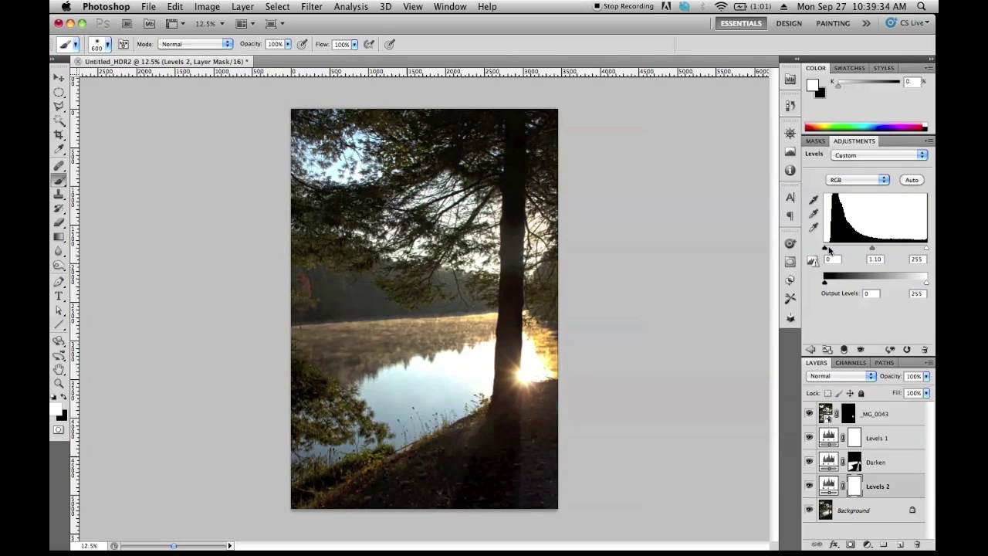
- Select the whole canvas, fill the new Levels adjustment's mask with black and clear the selection
key(super+a)
key(BackSpace)
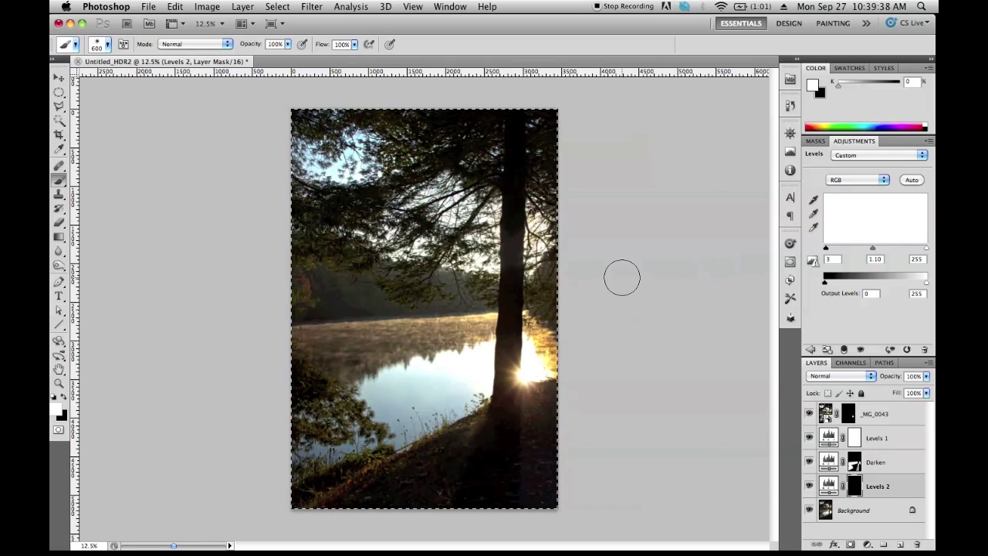
key(super+d)
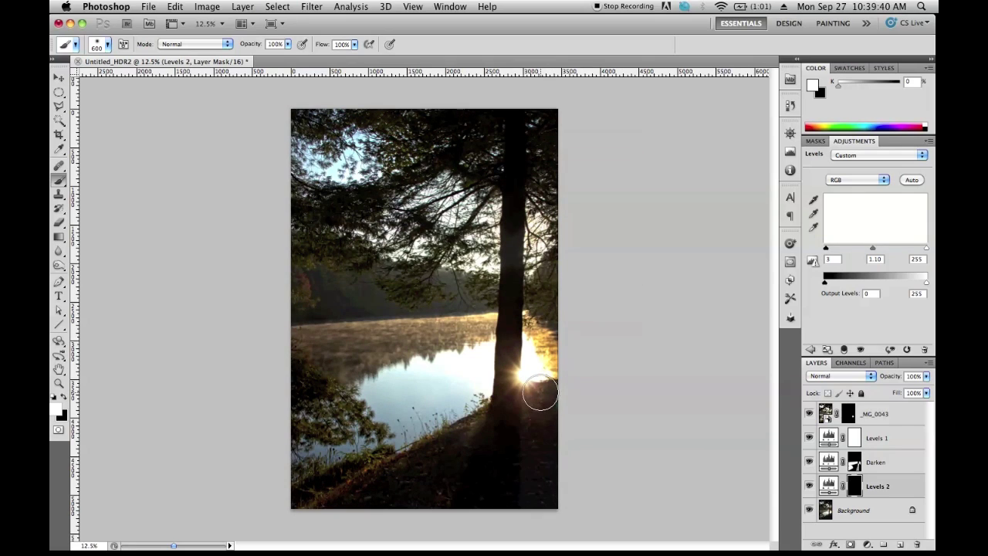
- Paint white on the Levels 2 mask over the foreground bank and the lower foliage, touching up the edges with black
mouse_move(540, 500)
mouse_down()
mouse_move(539, 457)
mouse_move(470, 410)
mouse_move(429, 503)
mouse_move(413, 475)
mouse_move(426, 454)
mouse_move(343, 505)
mouse_move(398, 495)
mouse_move(425, 476)
mouse_move(397, 486)
mouse_up()
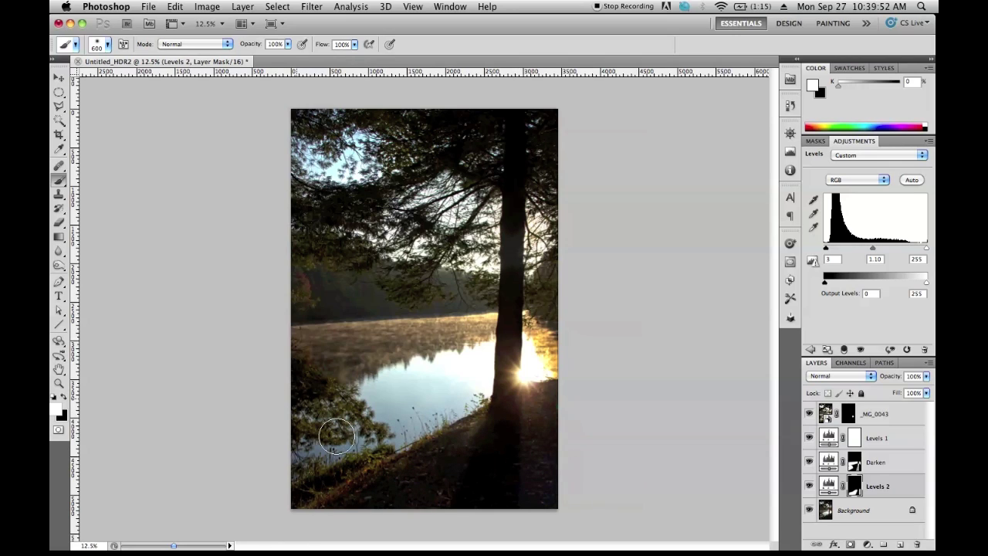
key(x)
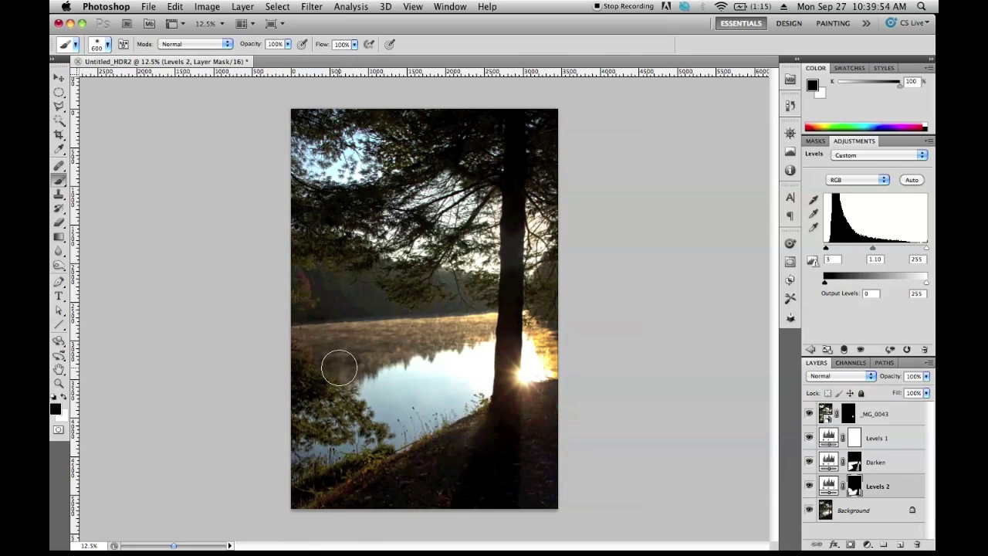
key(x)
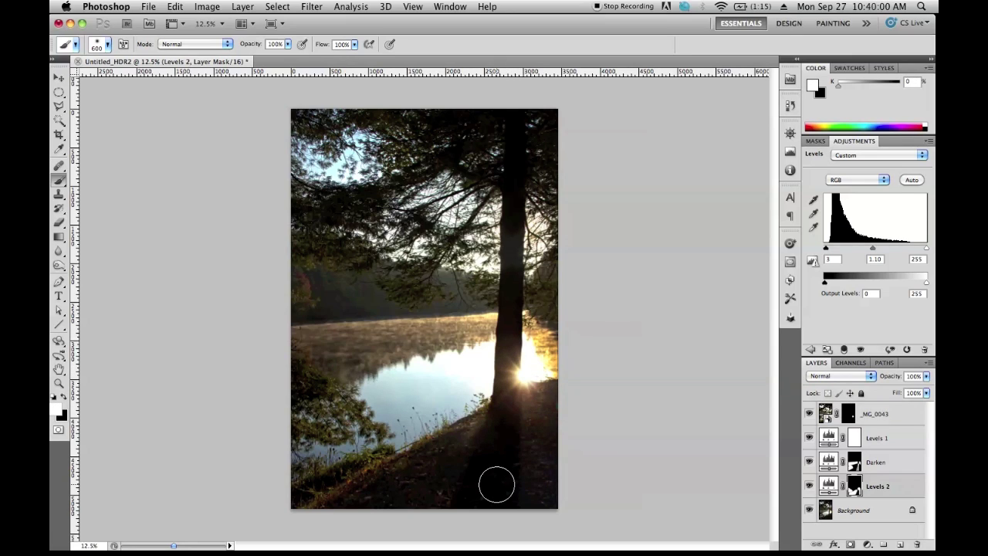
key(x)
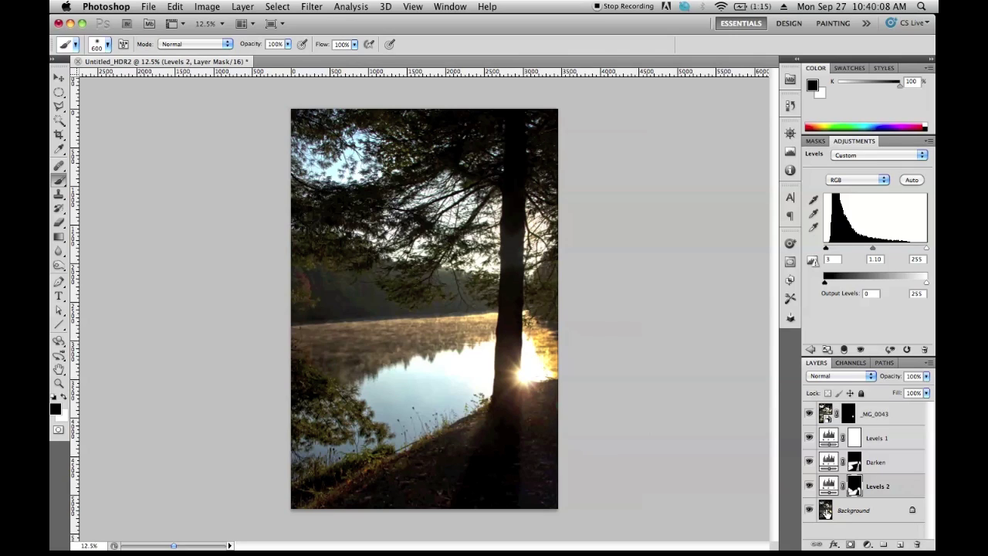
- Convert the locked Background into a regular layer with the default name Layer 0
click(825, 511)
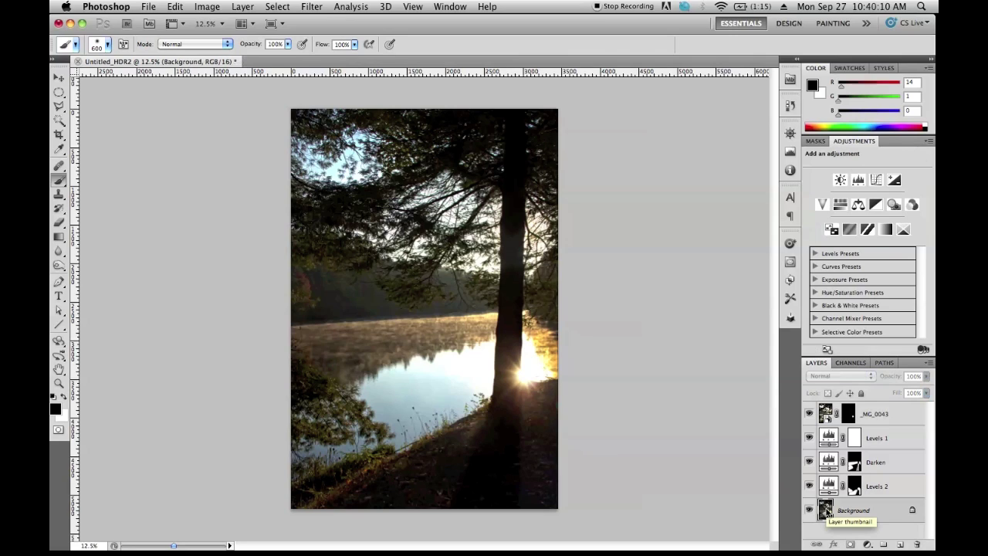
right_click(826, 511)
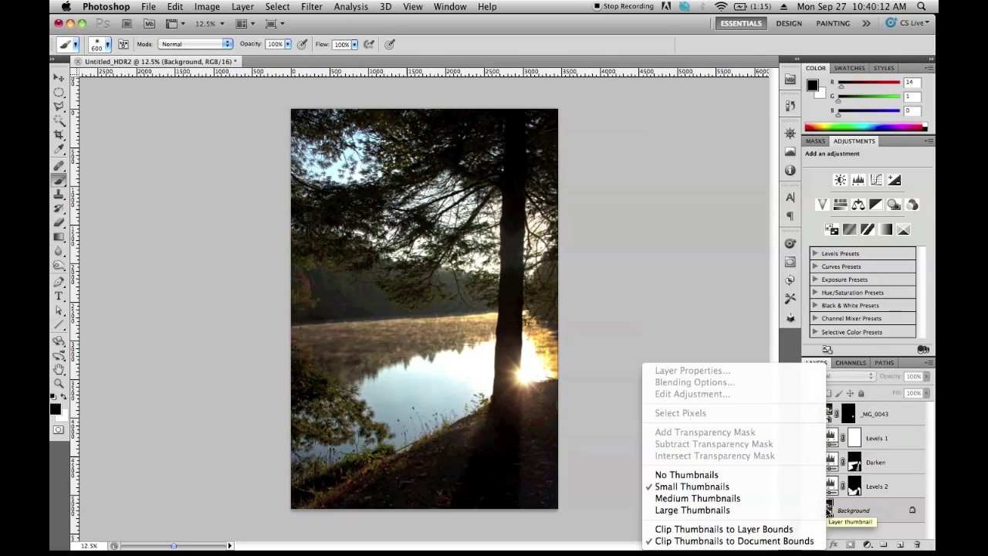
click(855, 524)
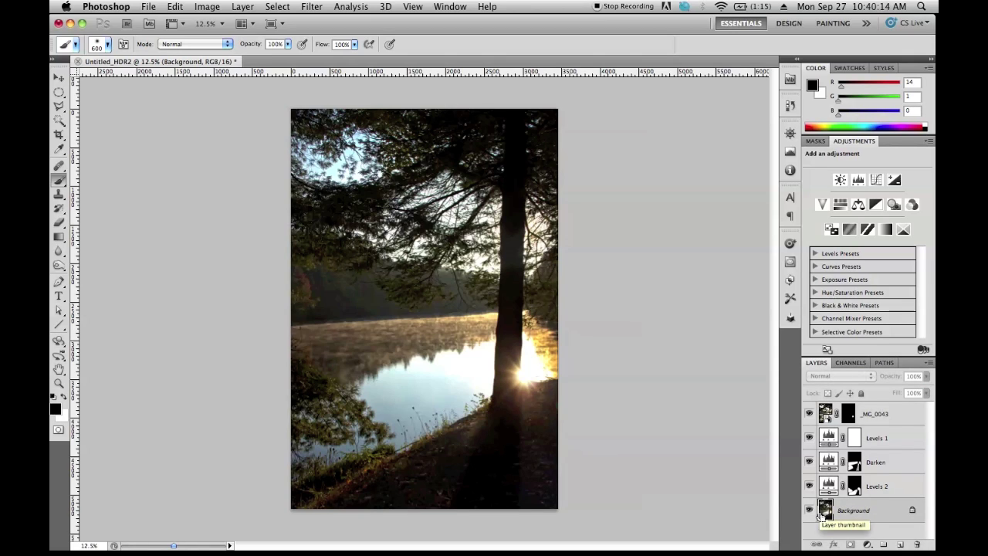
alt+double_click(824, 514)
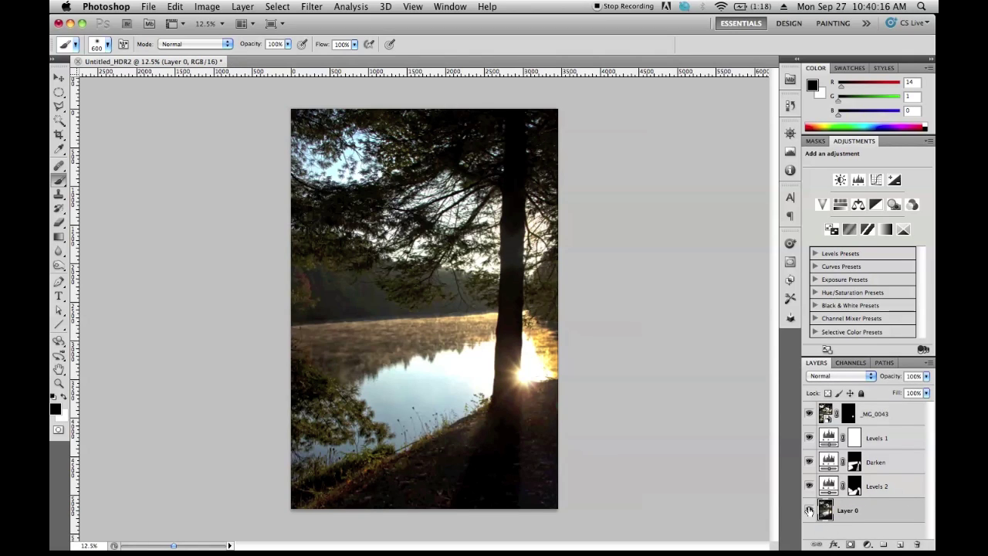
- Compare the HDR image before and after the edits by repeatedly isolating Layer 0 and restoring all layers
alt+click(809, 511)
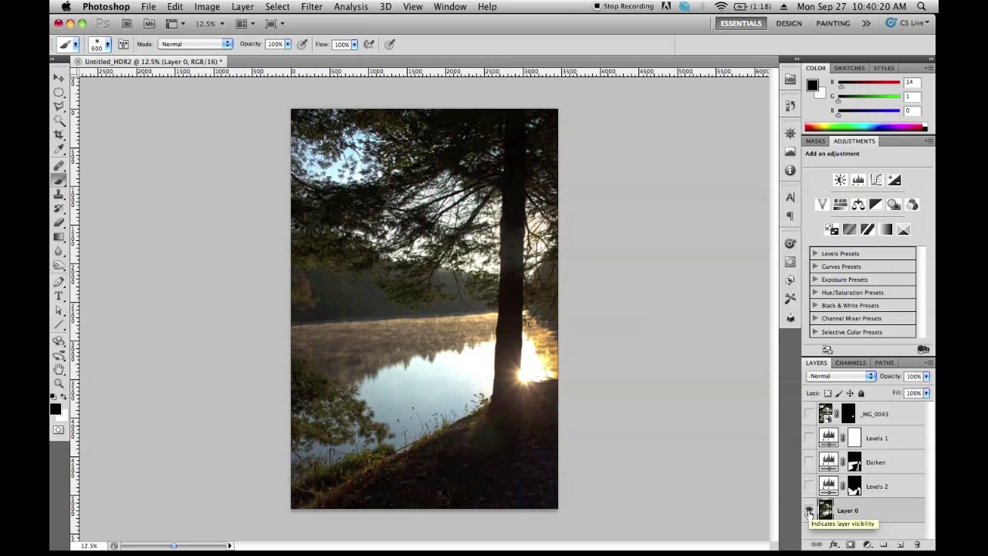
alt+click(809, 512)
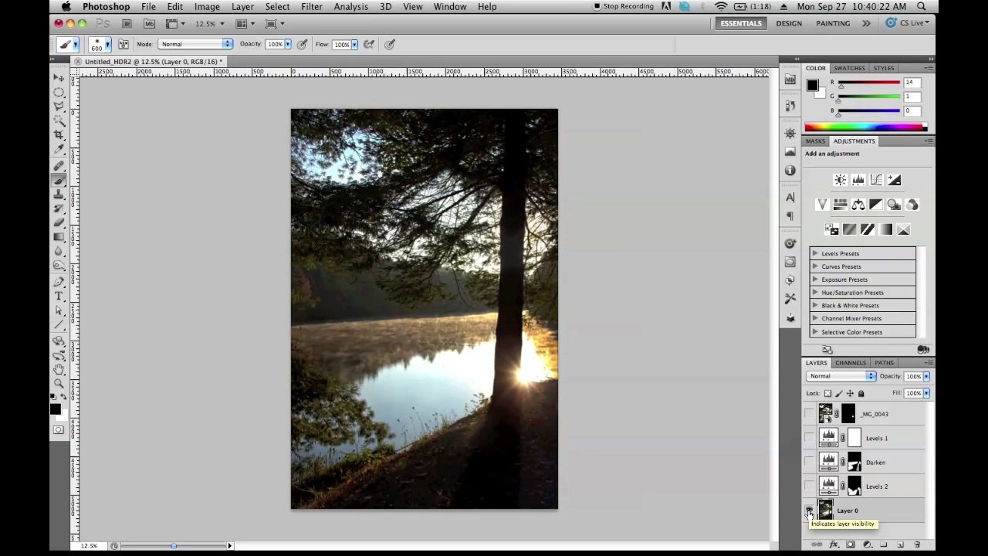
alt+click(809, 511)
alt+click(809, 511)
alt+click(809, 511)
alt+click(810, 512)
alt+click(810, 512)
alt+click(809, 512)
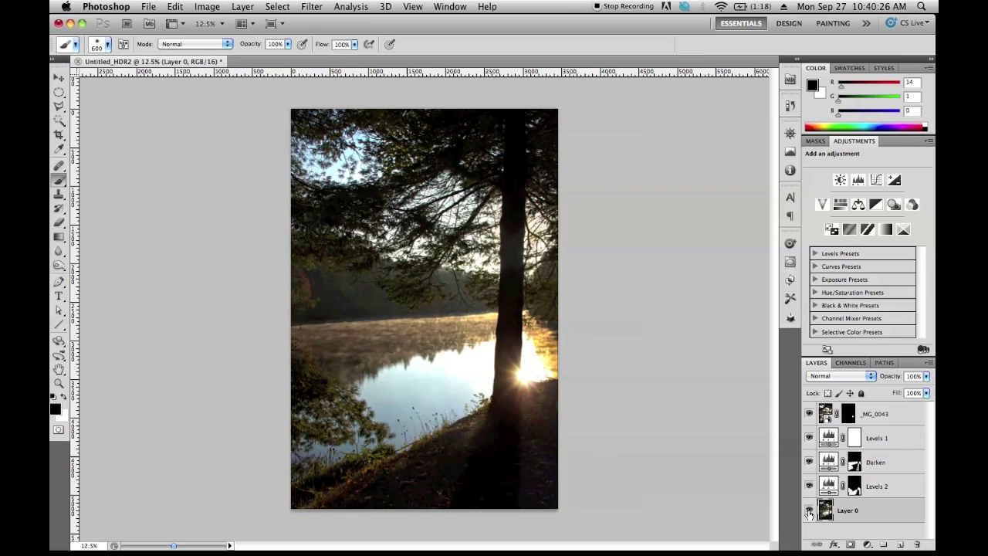
- Compare the unmasked _MG_0043 exposure with Layer 0 by isolating each, then restore all layers and the _MG_0043 mask
alt+click(809, 415)
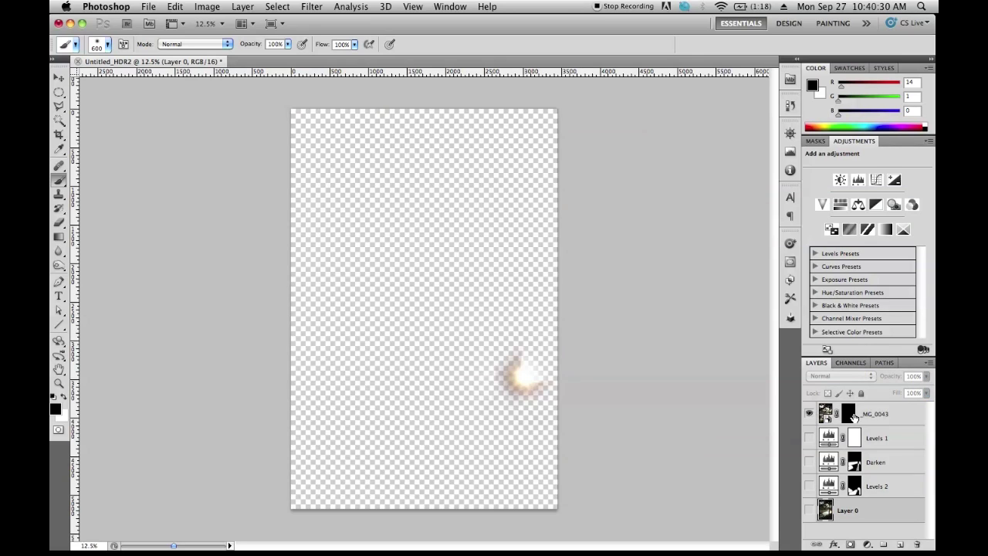
shift+click(853, 417)
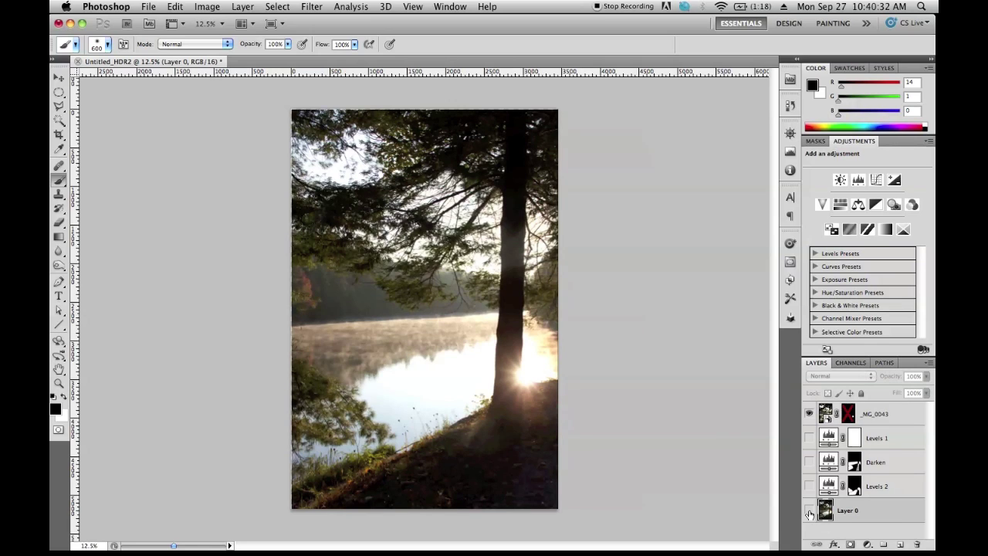
alt+click(809, 512)
alt+click(809, 415)
alt+click(809, 511)
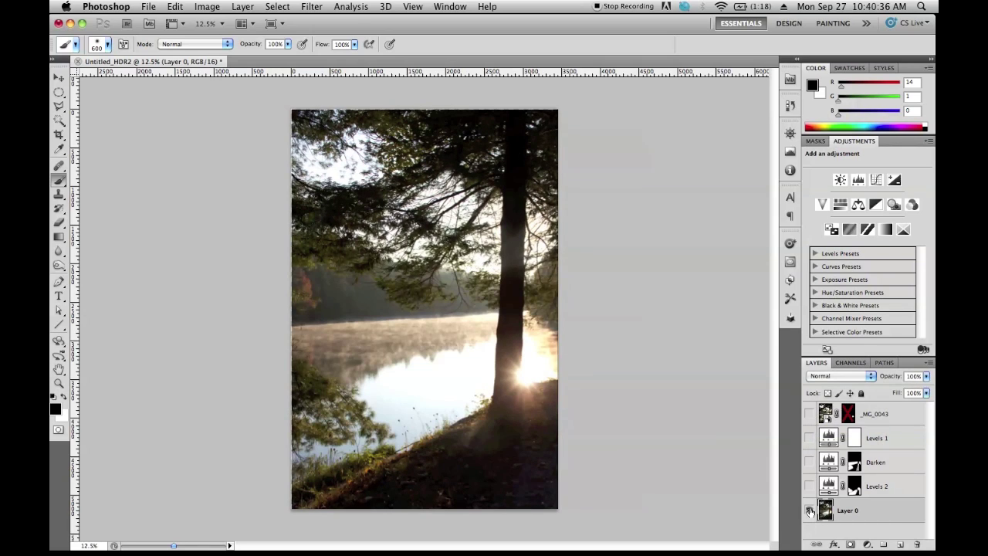
alt+click(809, 415)
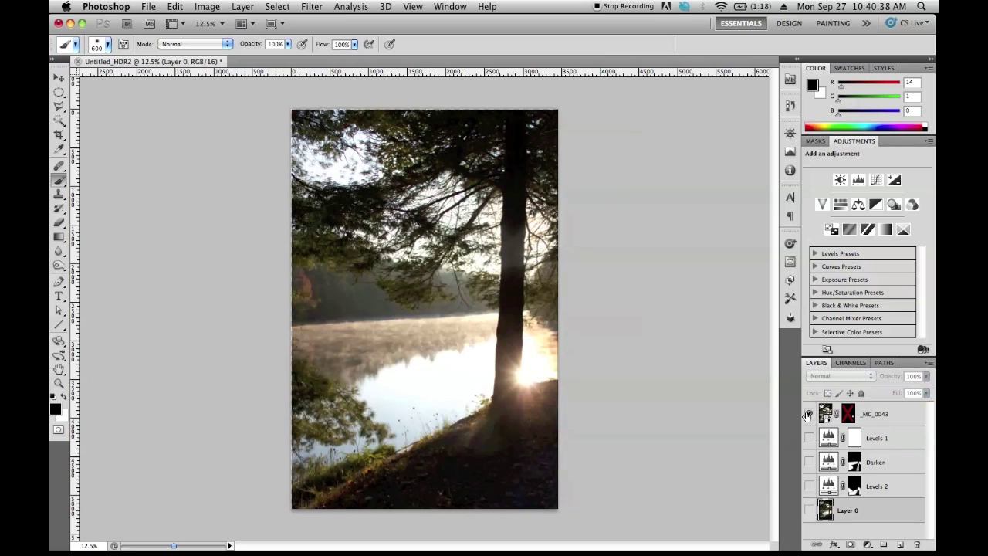
alt+click(809, 512)
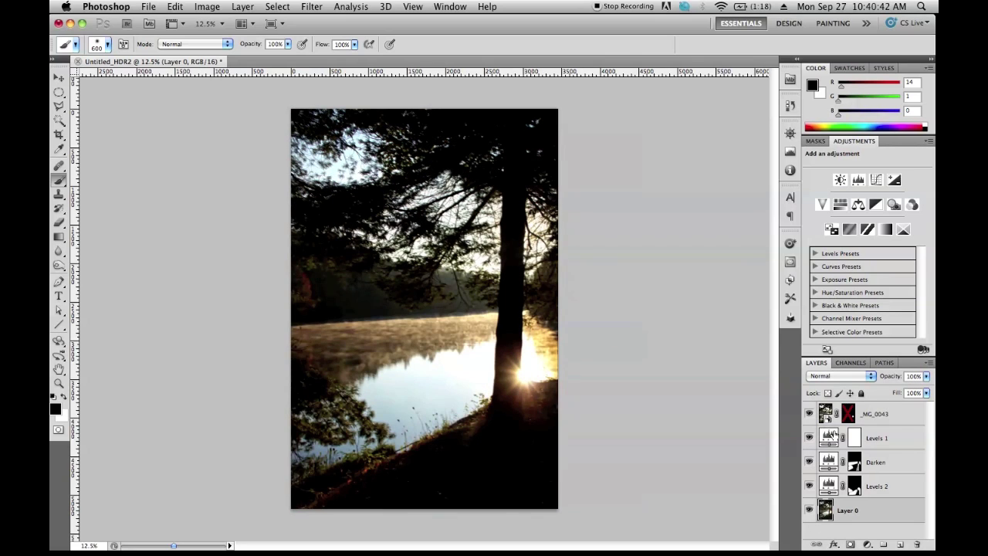
shift+click(847, 417)
- Paint white on the _MG_0043 layer mask over the tree trunk beside the sunburst
click(827, 415)
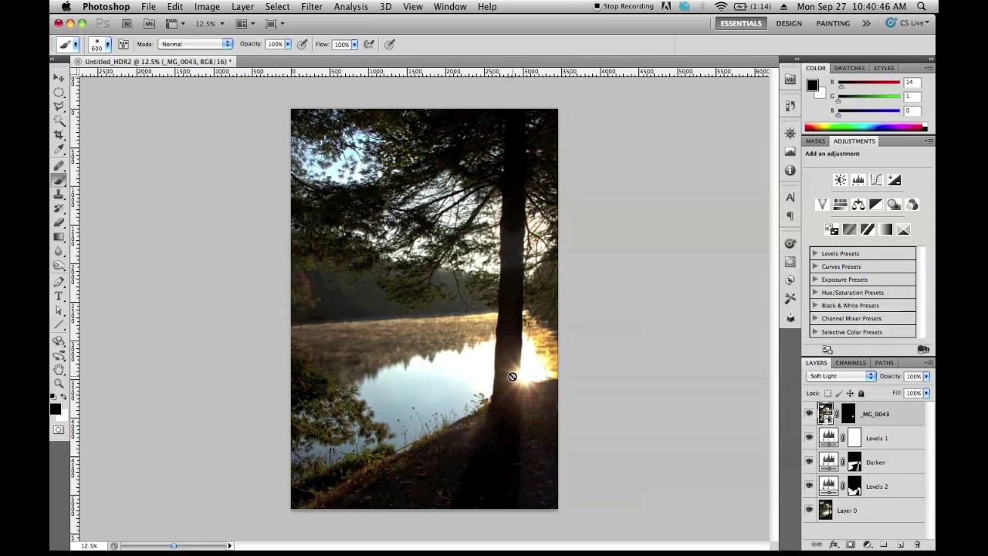
click(849, 415)
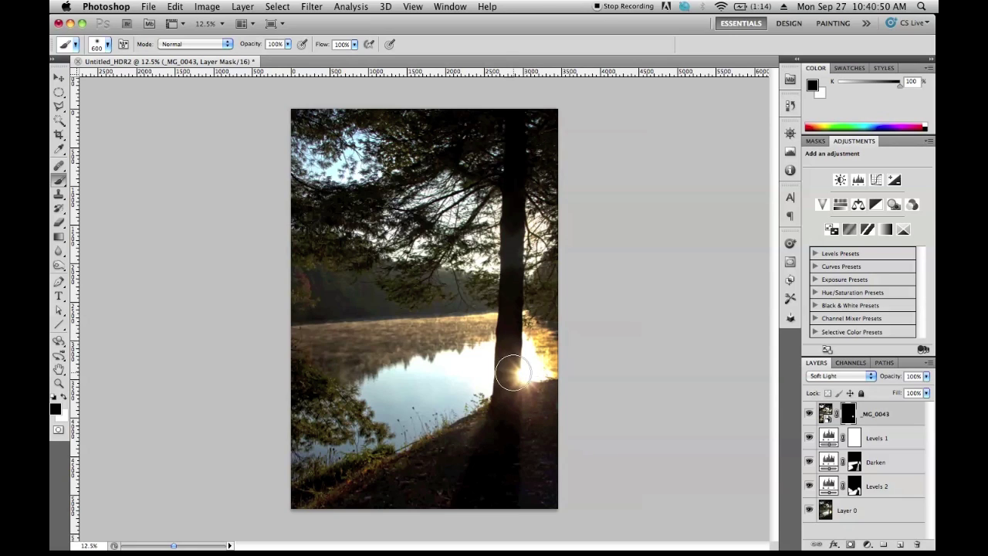
key(x)
click(509, 381)
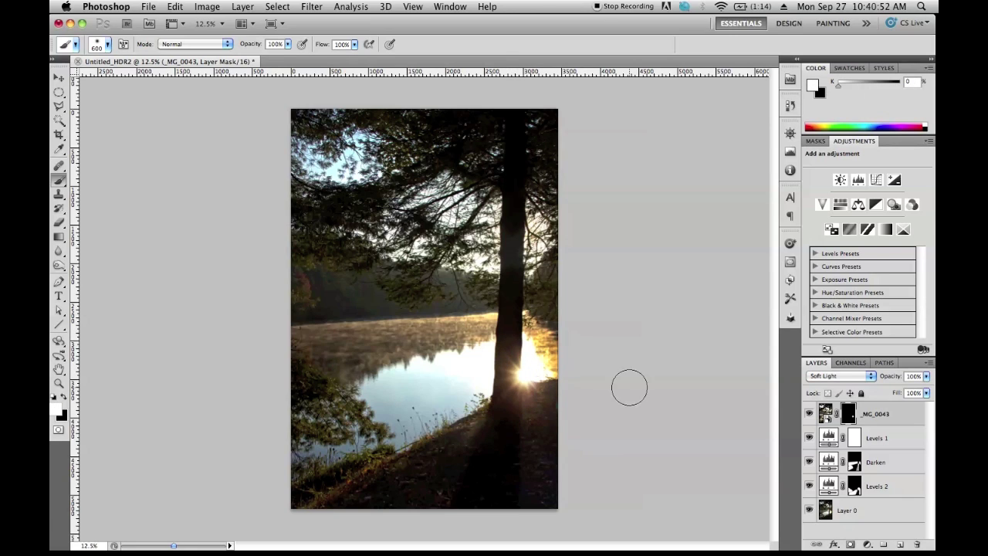
- Try other blend modes such as Screen on the _MG_0043 layer and settle on Lighten
click(835, 377)
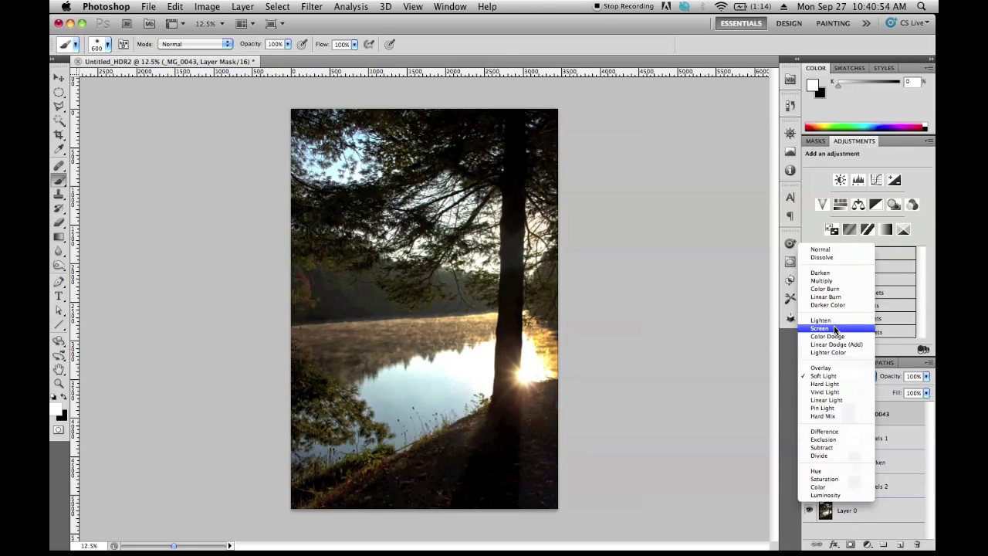
click(838, 327)
click(833, 376)
click(825, 369)
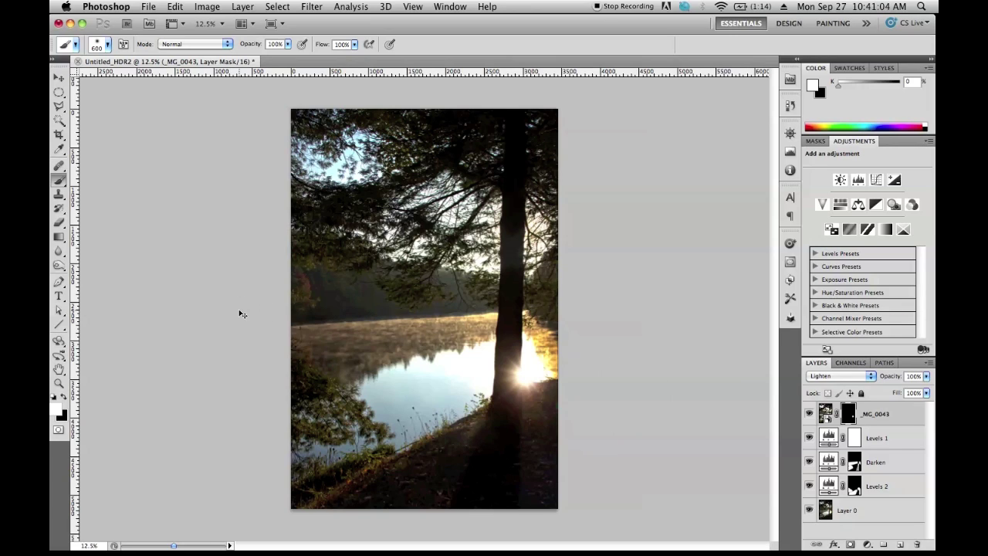
key(super+s)
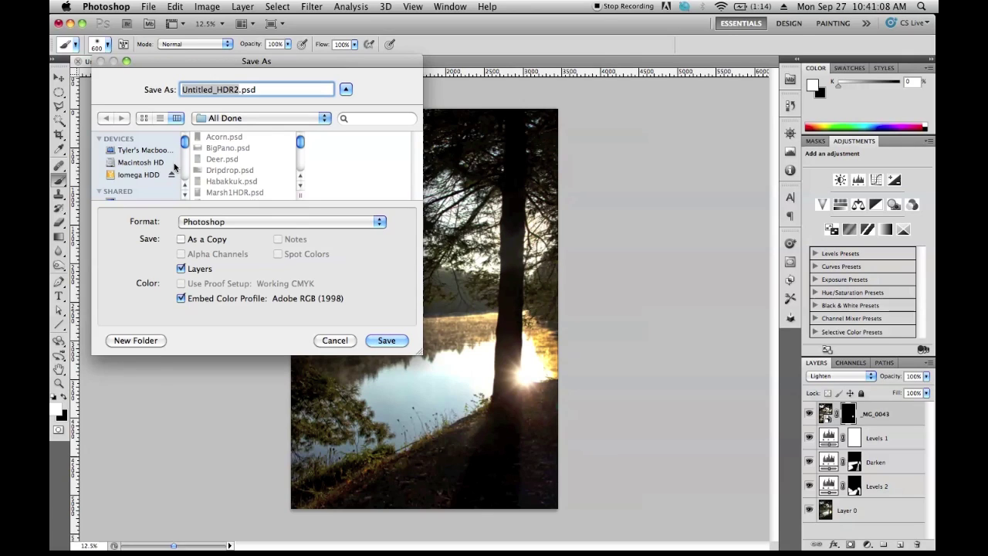
scroll(137, 167, down, 4)
scroll(135, 166, up, 3)
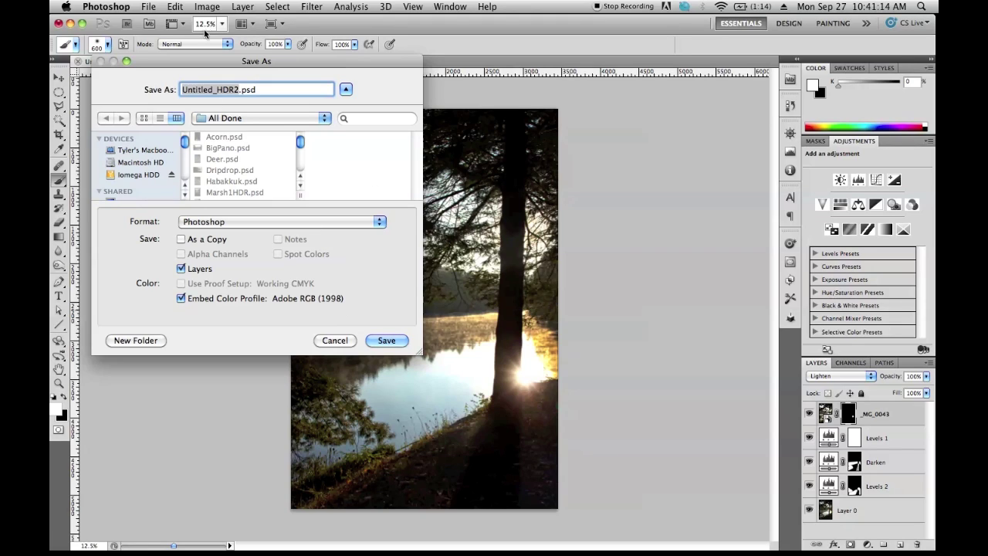
click(341, 341)
- Activate the Type tool for adding text to the image
key(t)
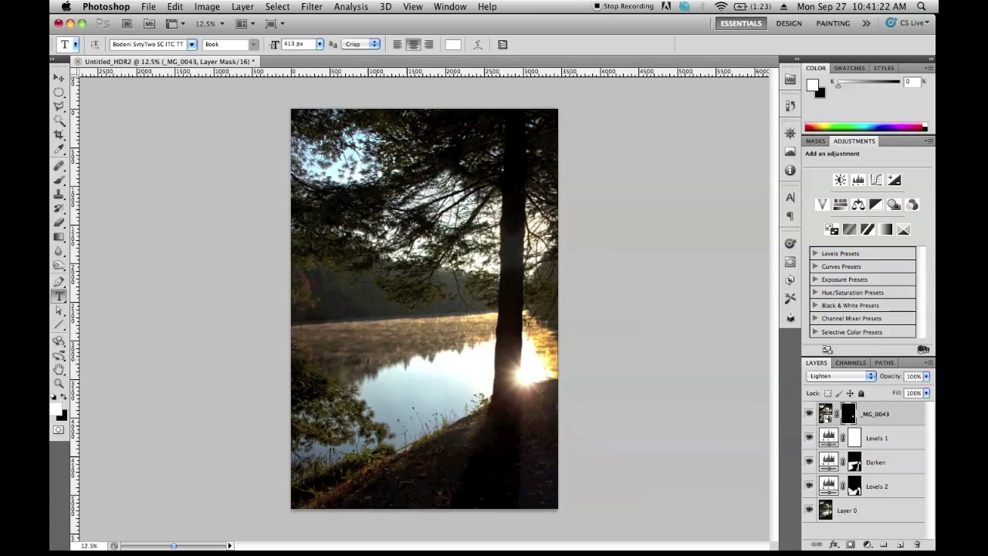